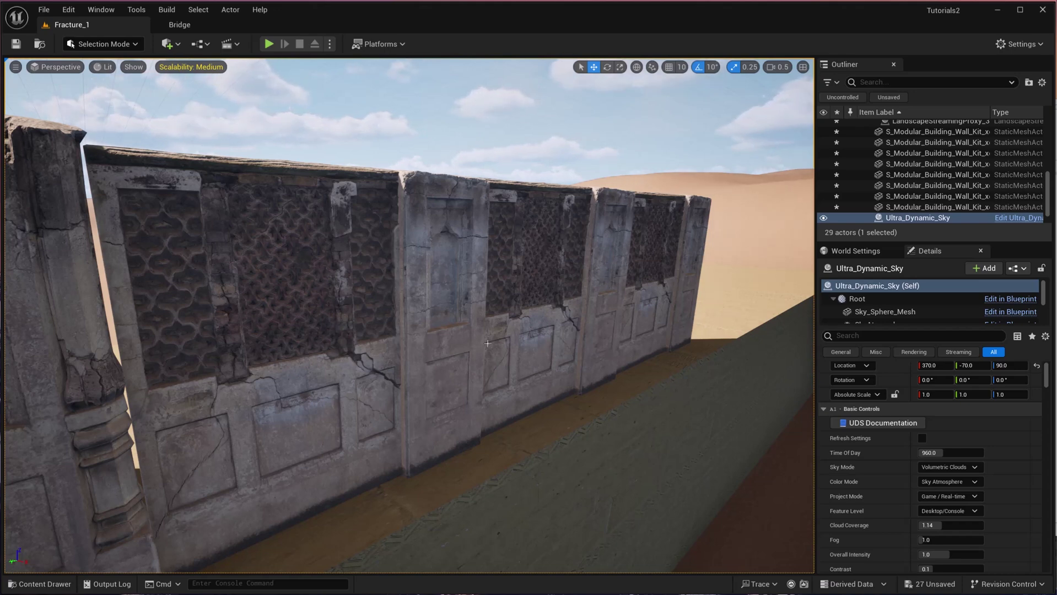
Select the lattice wall panel standing between the two far pillars.
click(441, 313)
click(441, 313)
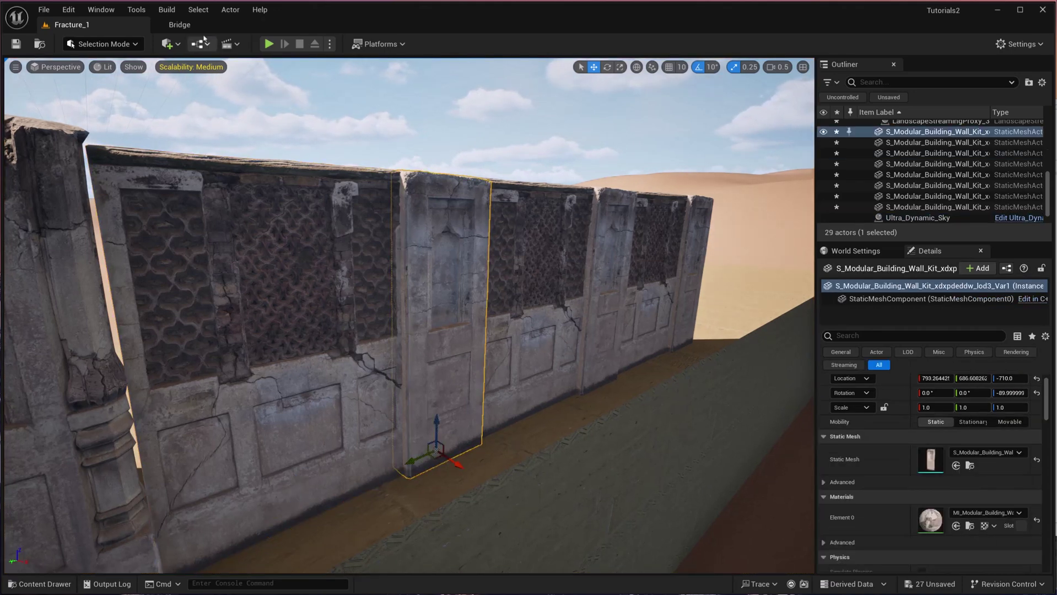
click(186, 25)
click(100, 26)
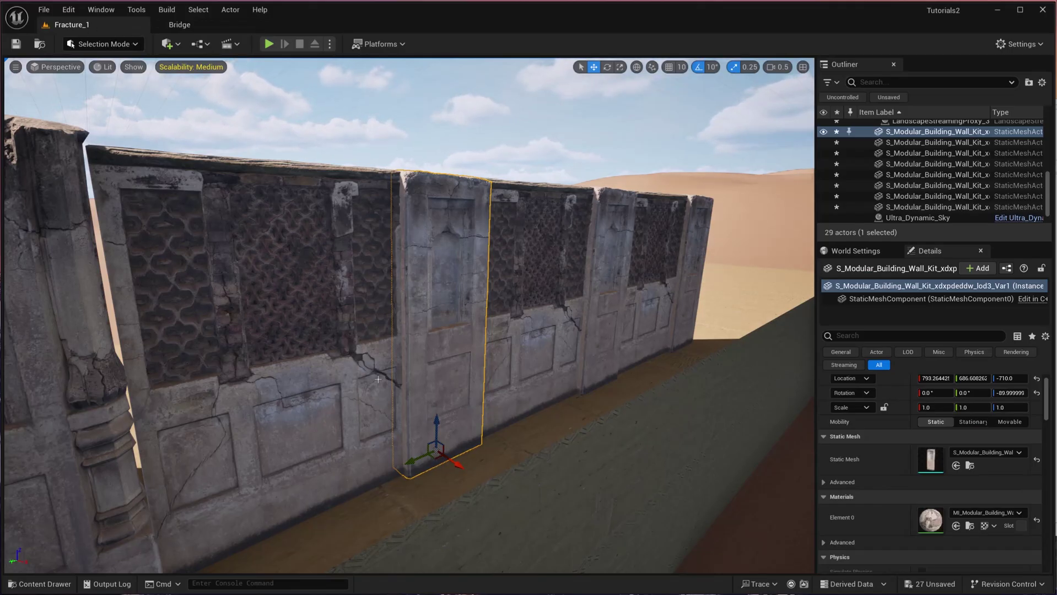
click(550, 361)
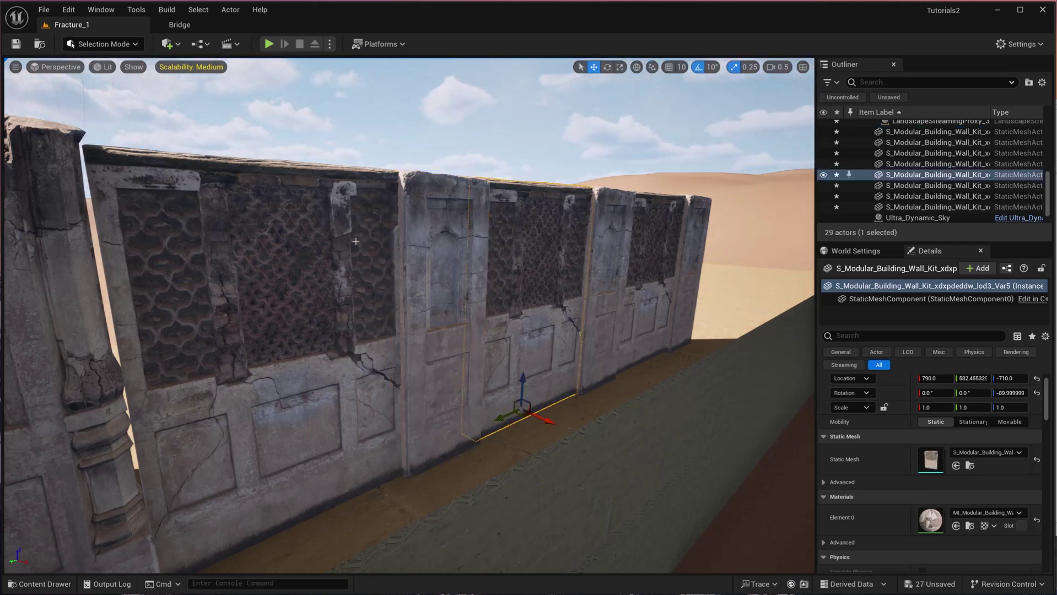
Search the plugin browser for "chaos" and review the Chaos plugins.
click(68, 10)
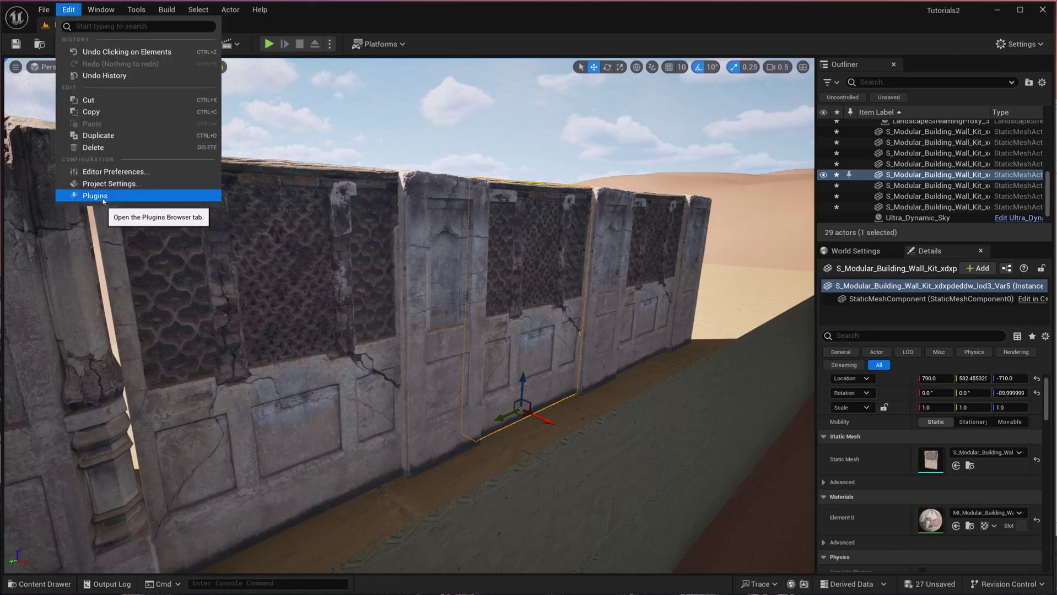
click(95, 195)
text(chaos)
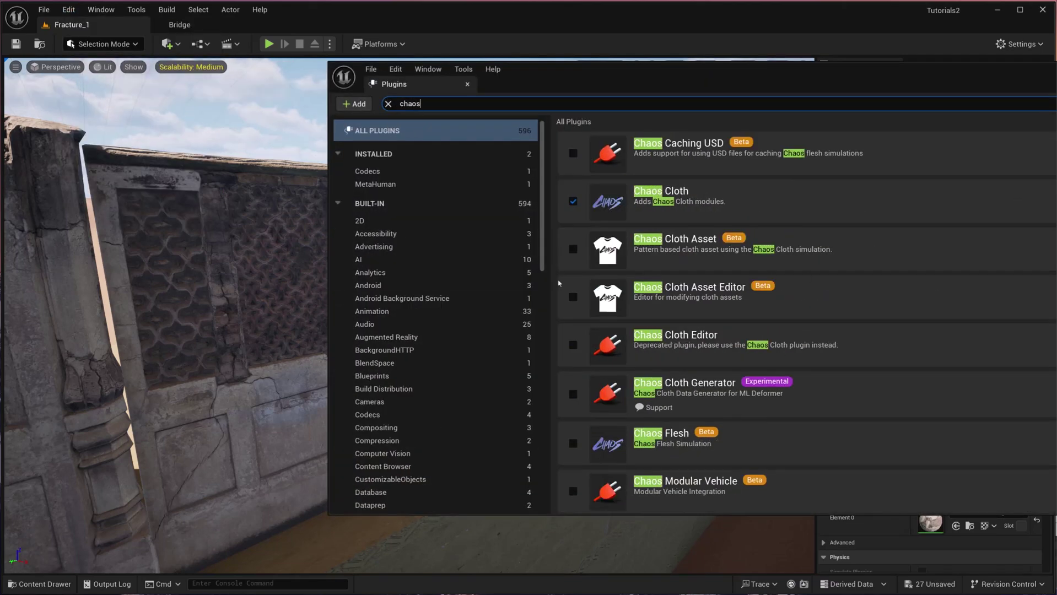
click(286, 119)
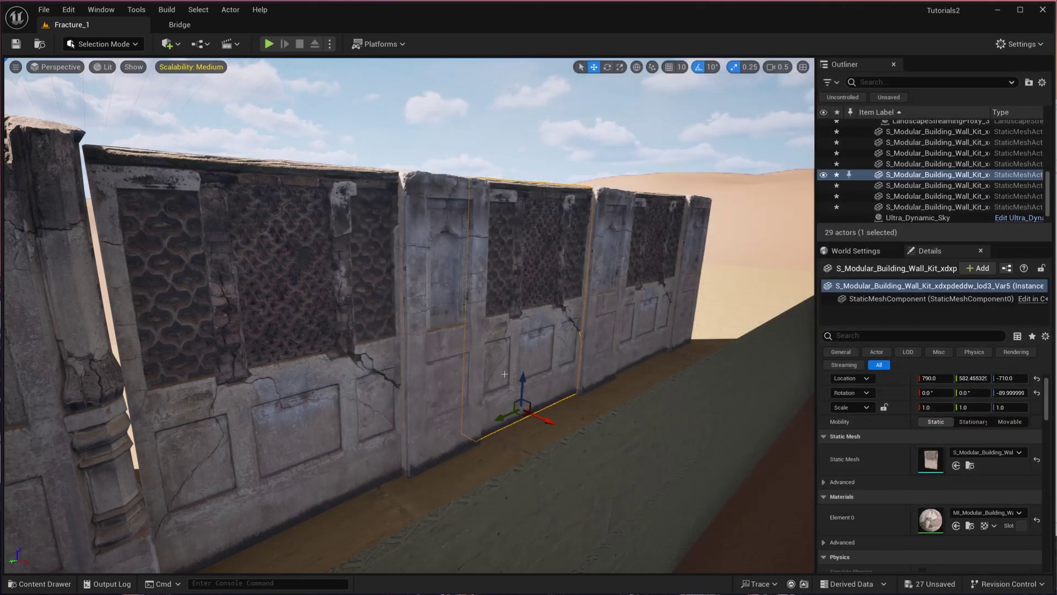
Switch the editor from Selection mode to Fracture mode with the wall panel still selected.
right_drag(566, 273, 562, 286)
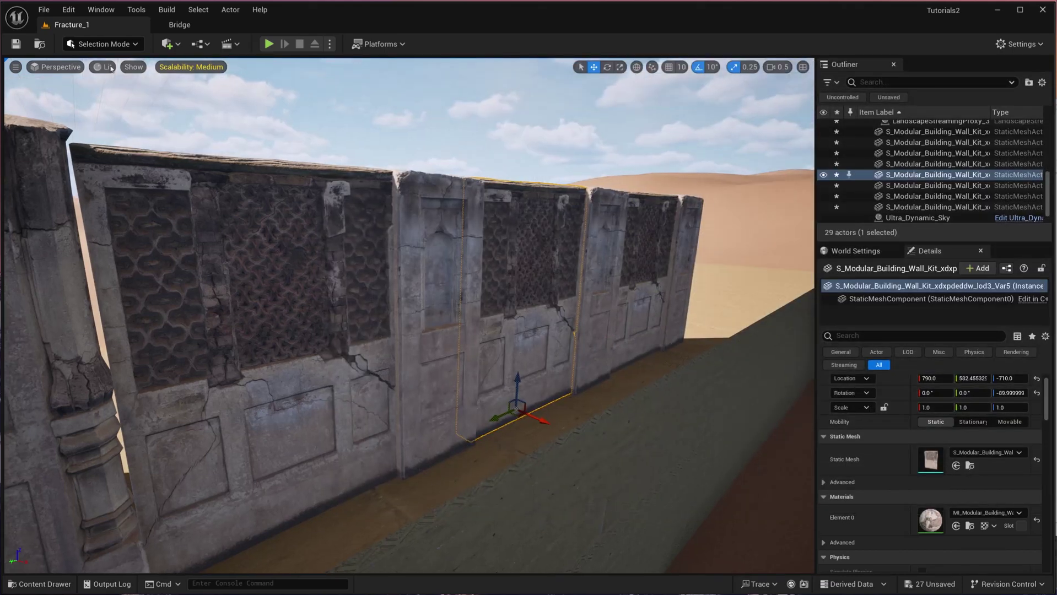
click(103, 44)
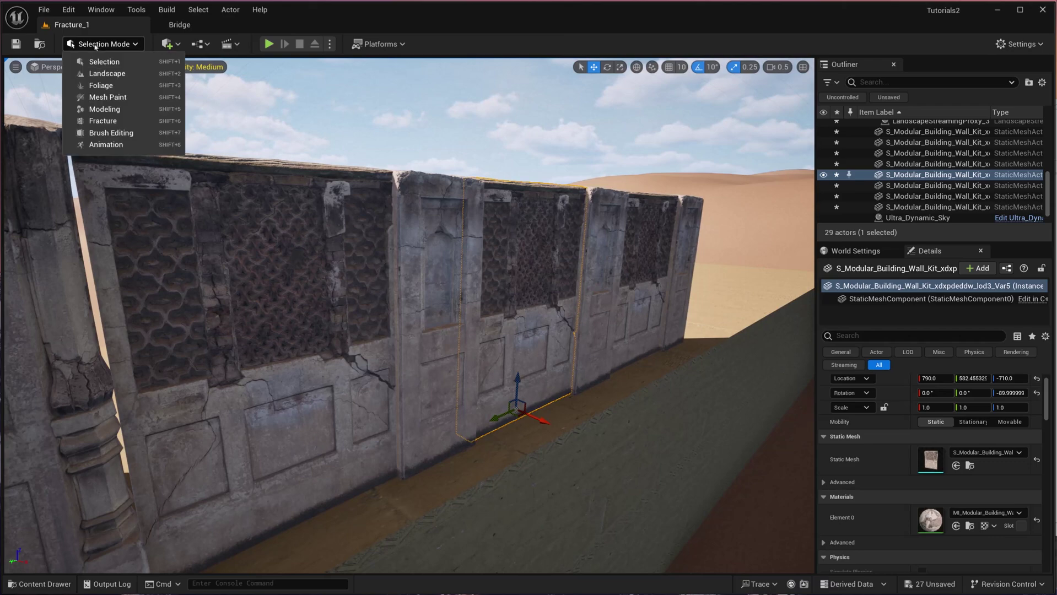
click(102, 121)
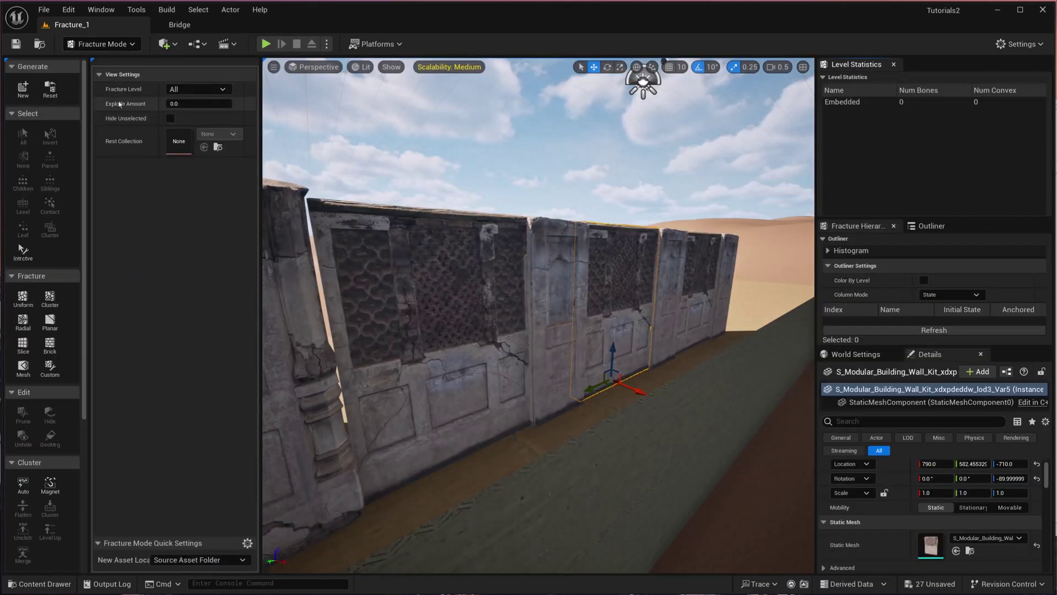
Generate a geometry collection from the selected wall panel, saving it in a new Content folder named Chaos.
click(24, 85)
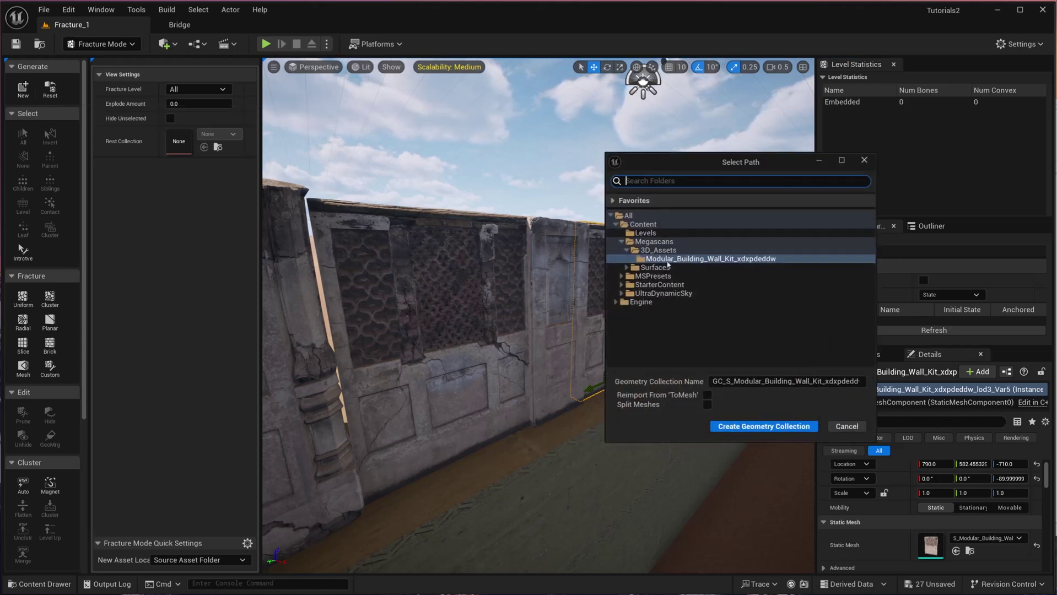
click(622, 241)
click(642, 224)
right_click(662, 307)
click(676, 318)
text(C)
key(Return)
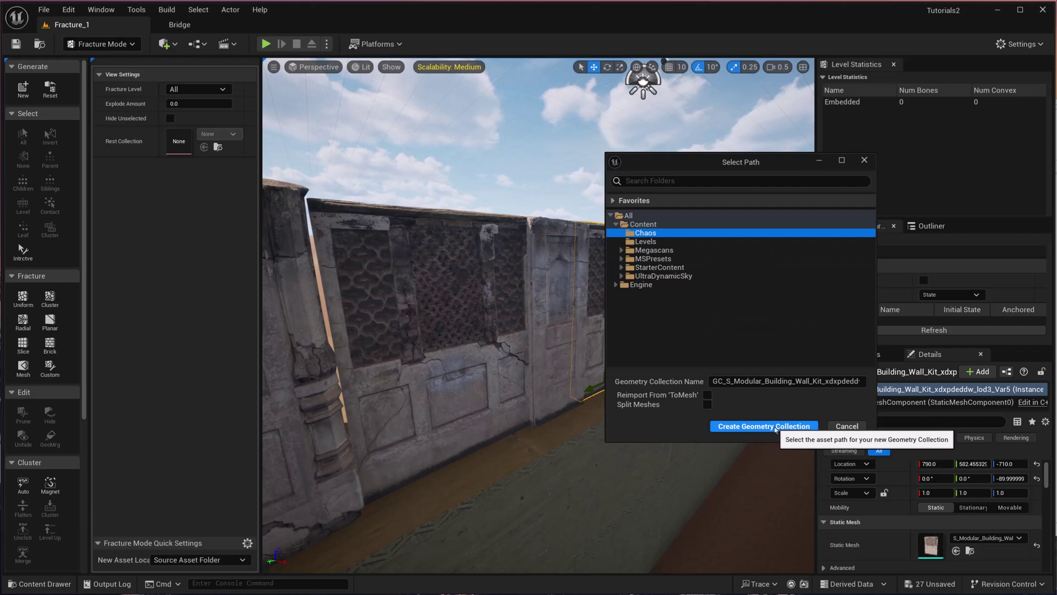
click(769, 427)
Return to Selection mode and turn off Show Bone Colors for the wall's geometry collection.
right_drag(773, 431, 705, 340)
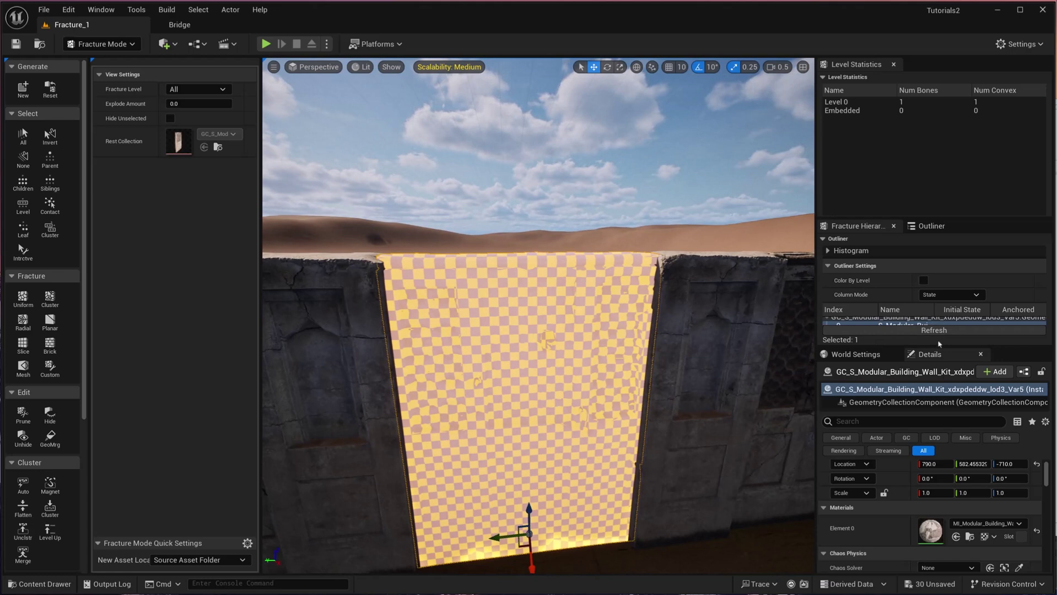
click(102, 44)
click(105, 64)
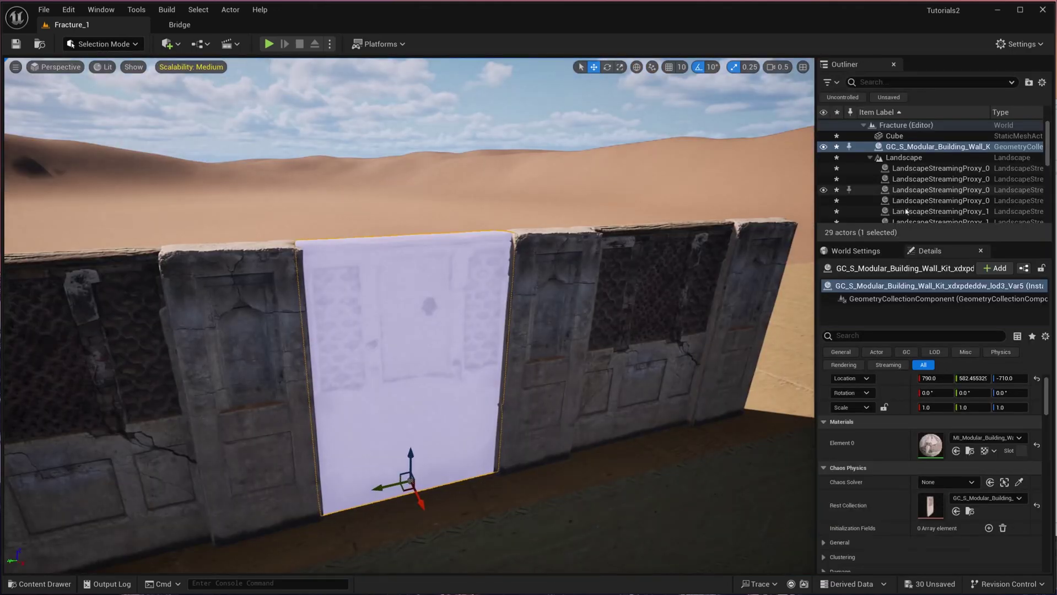
click(910, 335)
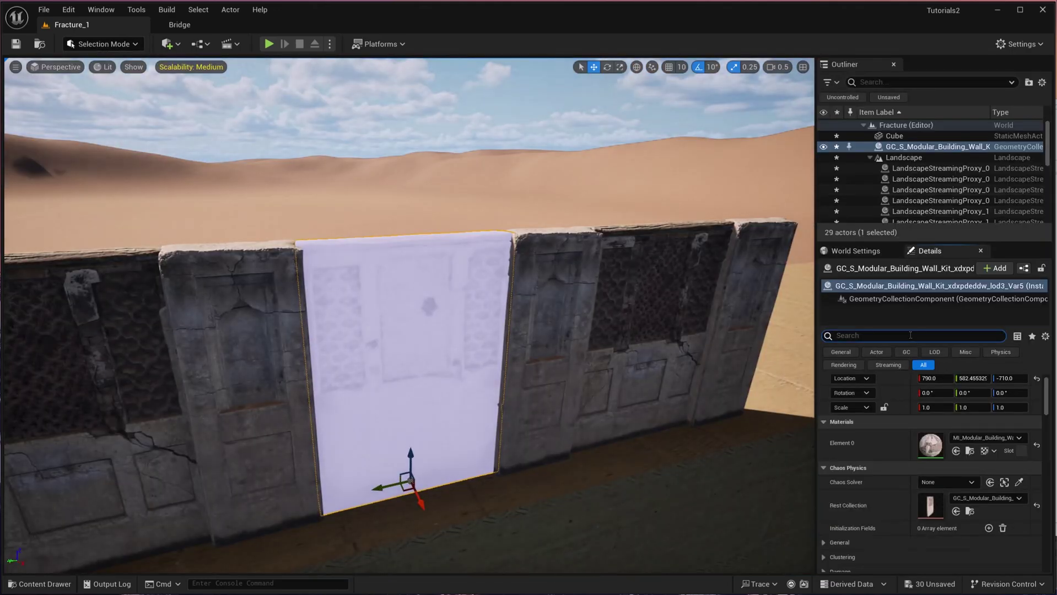
click(907, 337)
text(color)
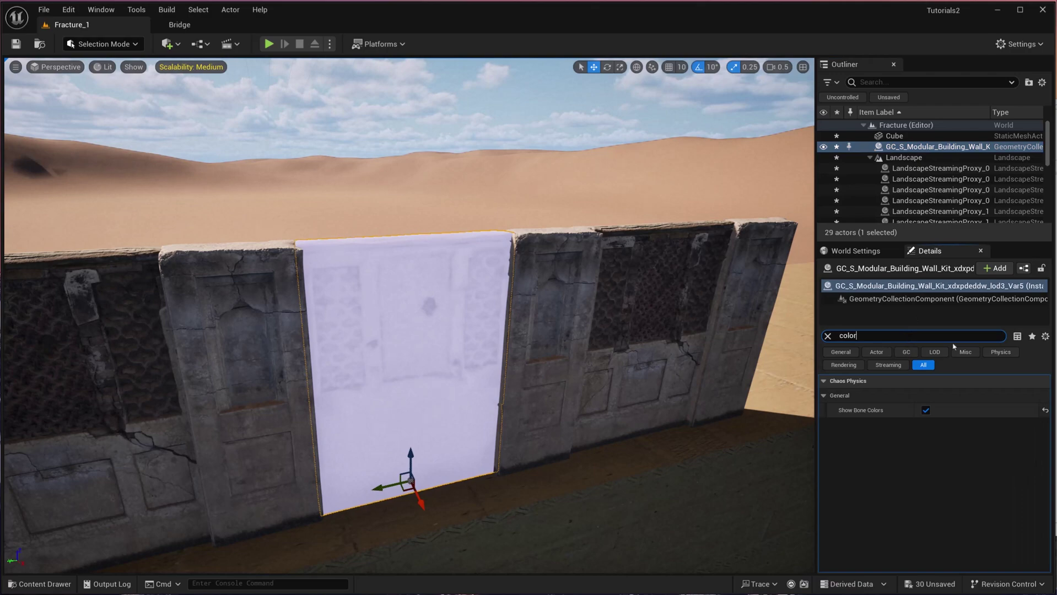
click(925, 410)
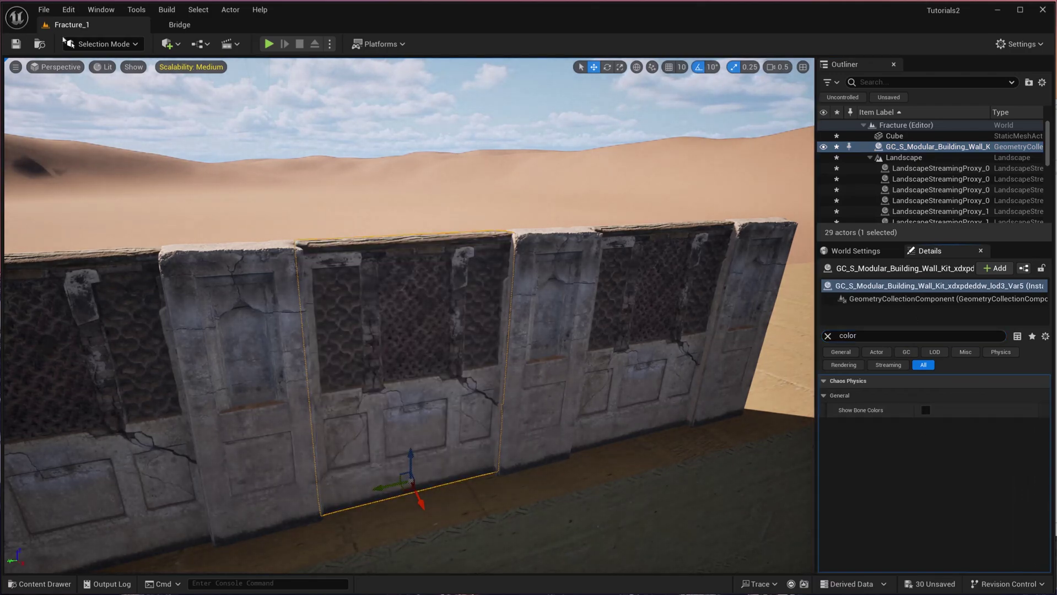
Go back to Fracture mode and generate a geometry collection from the larger Var9 lattice wall panel.
click(102, 43)
click(102, 121)
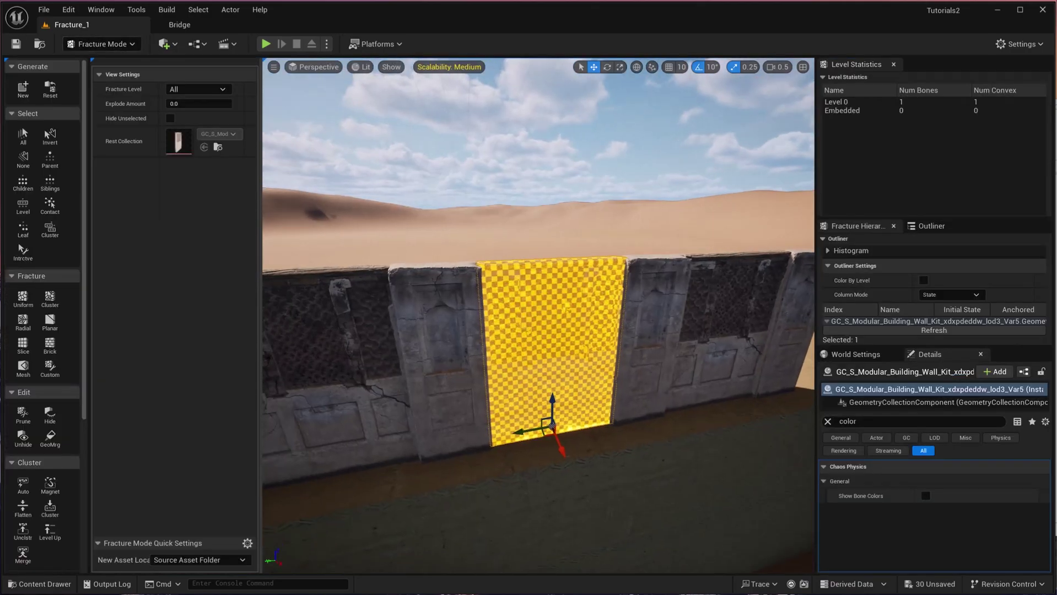
right_drag(538, 315, 538, 250)
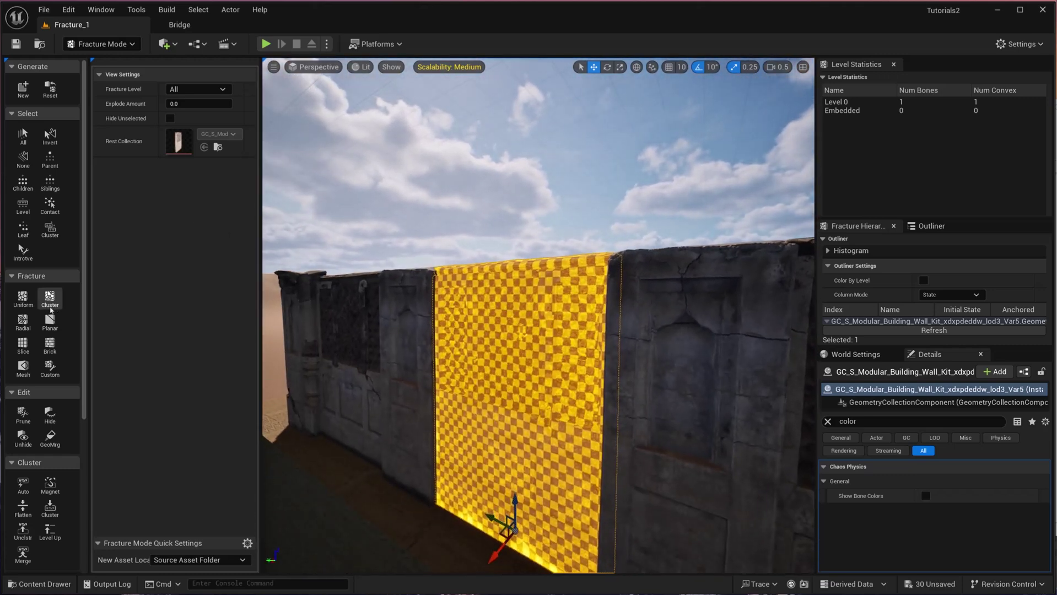
click(50, 306)
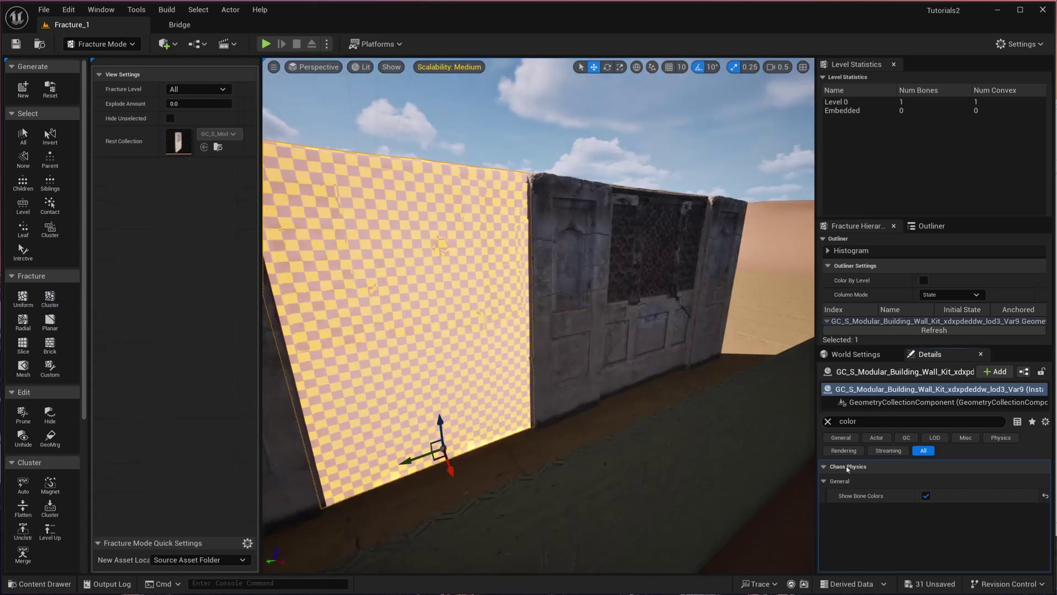
Turn off Show Bone Colors for the Var9 geometry collection and select that wall again.
click(926, 496)
click(551, 139)
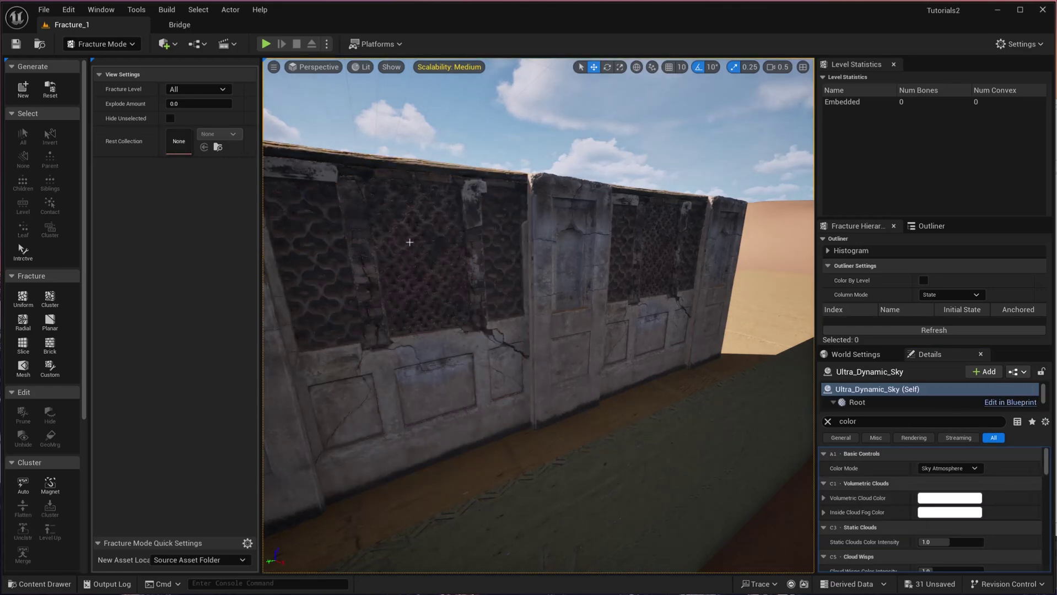
click(406, 294)
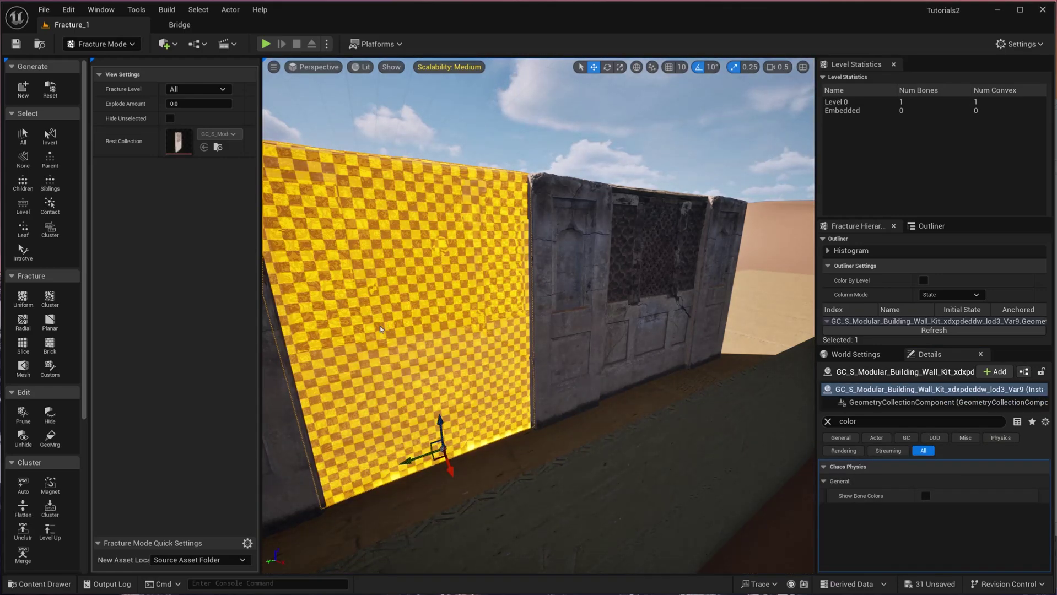
Fracture the Var9 wall with Cluster Voronoi, using a minimum of 16 and a maximum of 20 clusters.
right_drag(455, 312, 342, 358)
click(49, 299)
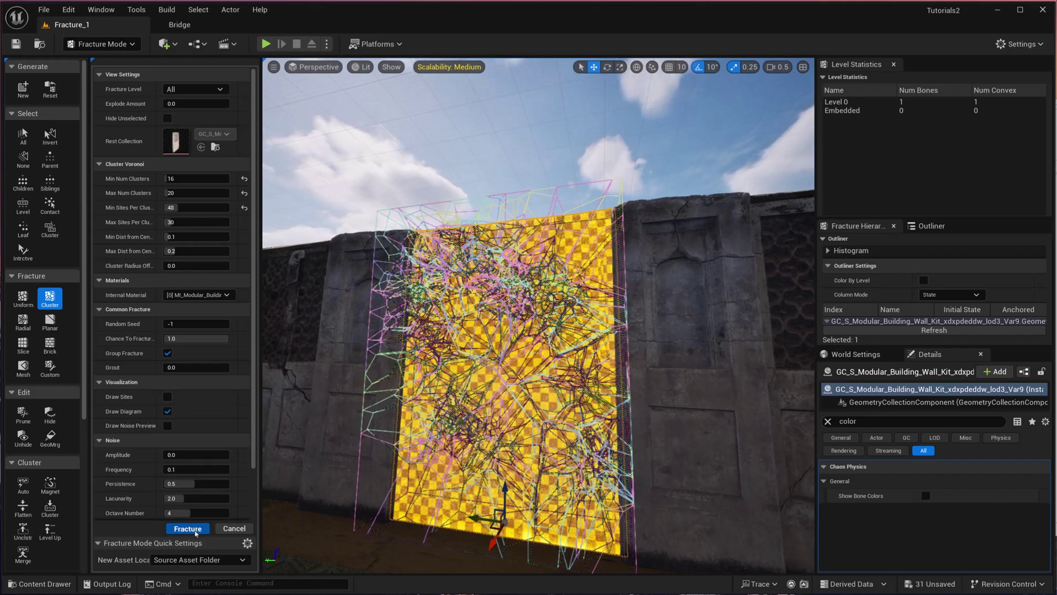
click(195, 530)
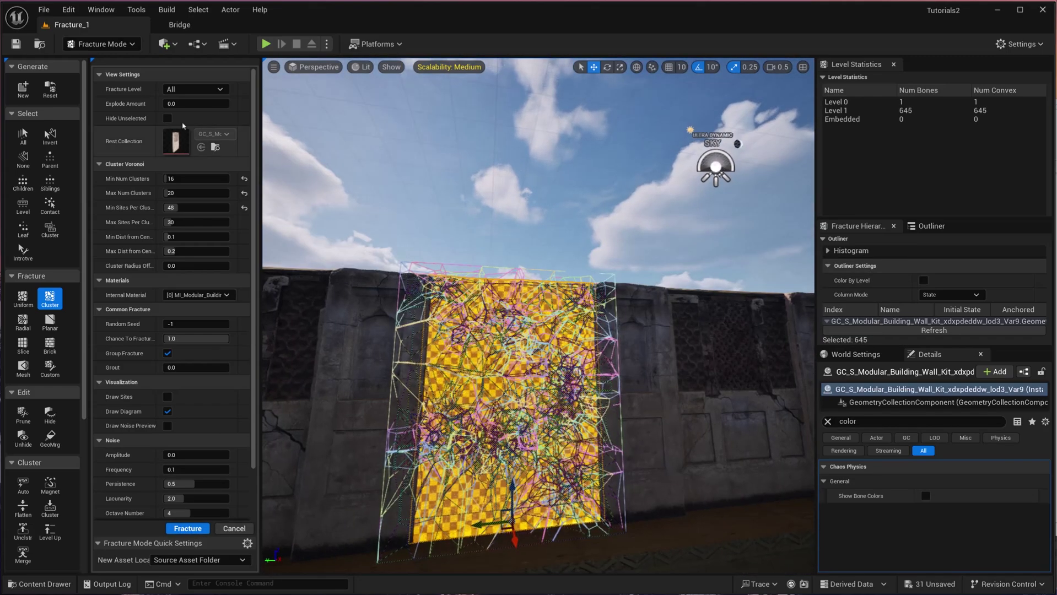
Spread the fractured wall's pieces with an Explode Amount of about 0.095 and inspect the cracks up close.
mouse_move(182, 104)
mouse_down()
mouse_move(229, 104)
mouse_move(165, 103)
mouse_up()
click(102, 44)
click(103, 62)
right_drag(353, 275, 375, 352)
right_drag(471, 278, 385, 309)
key(shift+3)
click(113, 45)
click(113, 124)
key(shift+5)
click(550, 275)
click(50, 298)
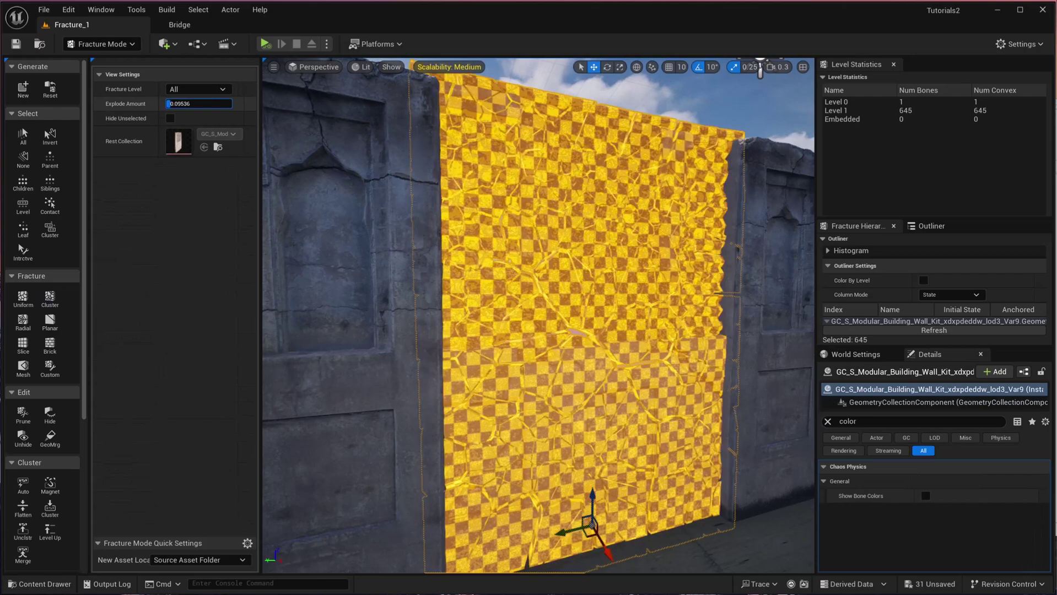
Turn on Hide Unselected and set the Explode Amount to 0.0 for the fractured wall.
mouse_move(171, 103)
mouse_down()
mouse_move(230, 103)
mouse_move(168, 103)
mouse_up()
mouse_move(652, 248)
right_down()
mouse_move(606, 248)
mouse_move(656, 256)
mouse_move(653, 289)
mouse_move(626, 259)
mouse_move(642, 270)
mouse_move(667, 248)
mouse_move(642, 247)
right_up()
key(s)
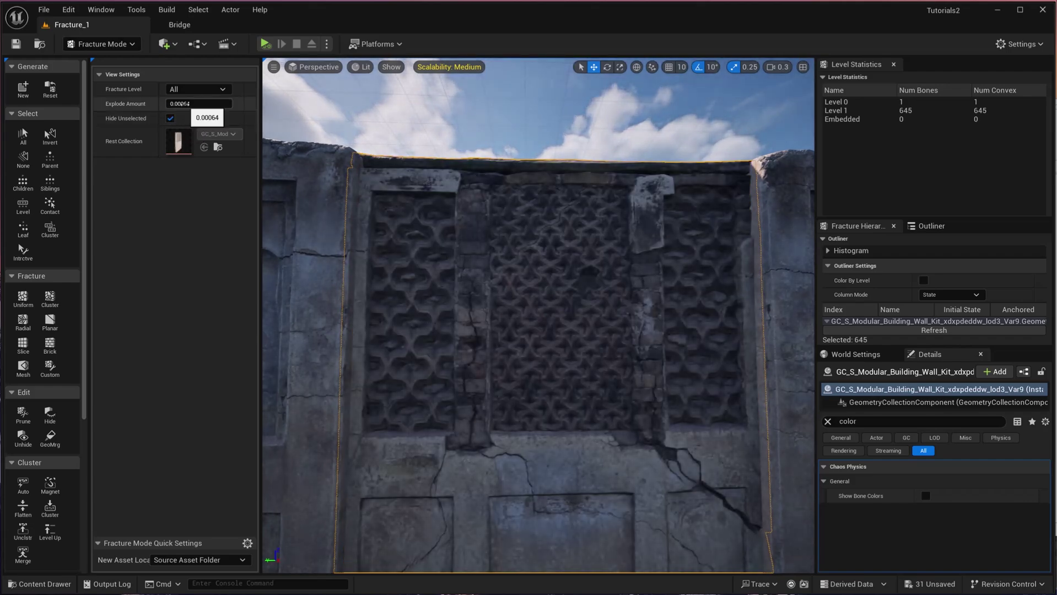
drag(168, 103, 201, 103)
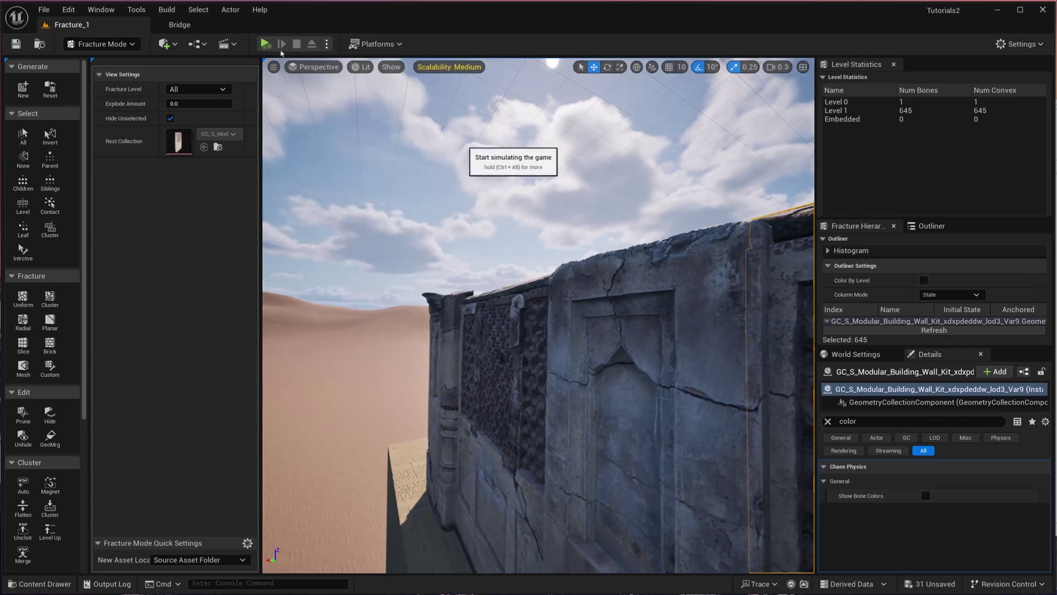
Simulate the level to check how the fractured wall behaves, and stop the simulation.
key(alt+s)
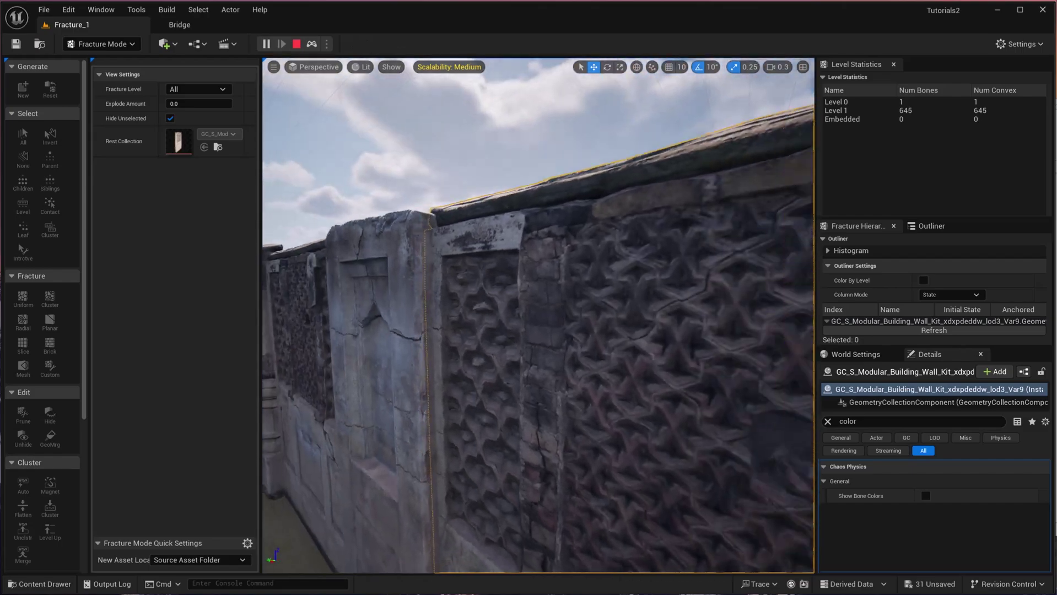
right_drag(538, 315, 634, 316)
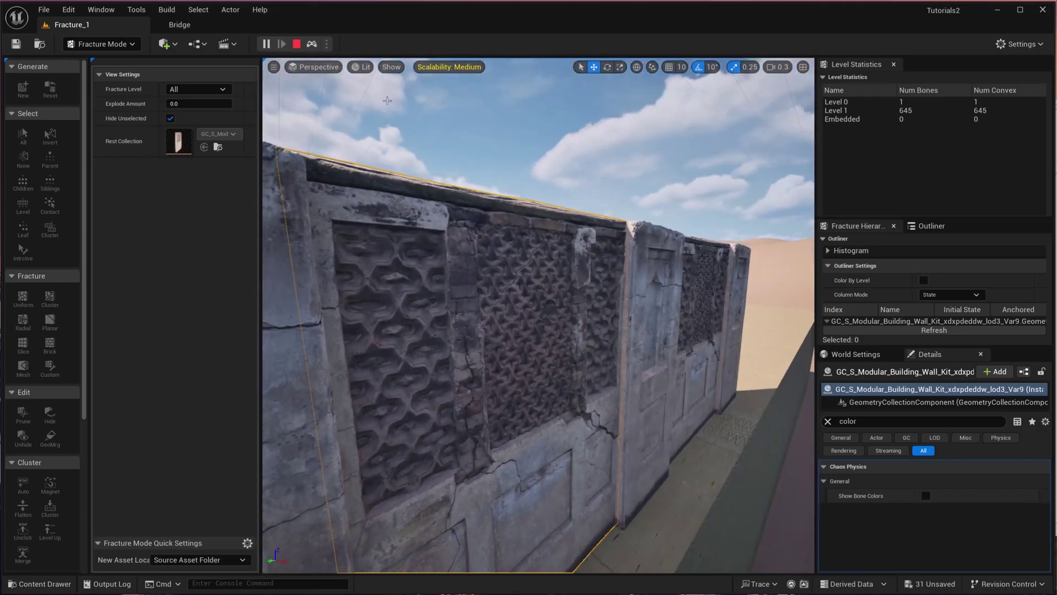
click(296, 44)
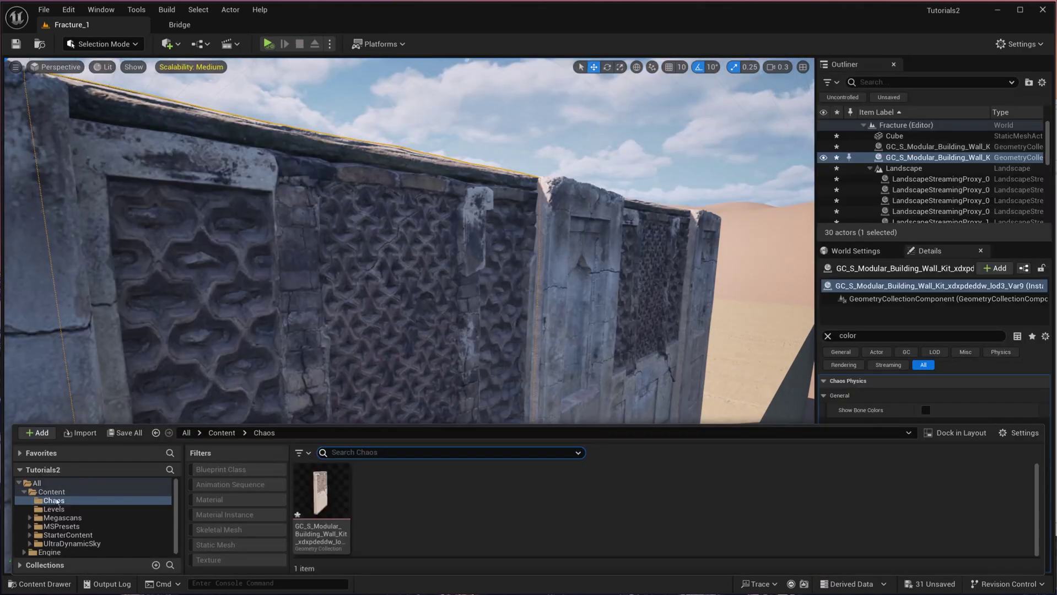
Find the FS_BombField_Prototype blueprint by searching all assets for "bomb" and place it in the level beside the wall.
click(51, 492)
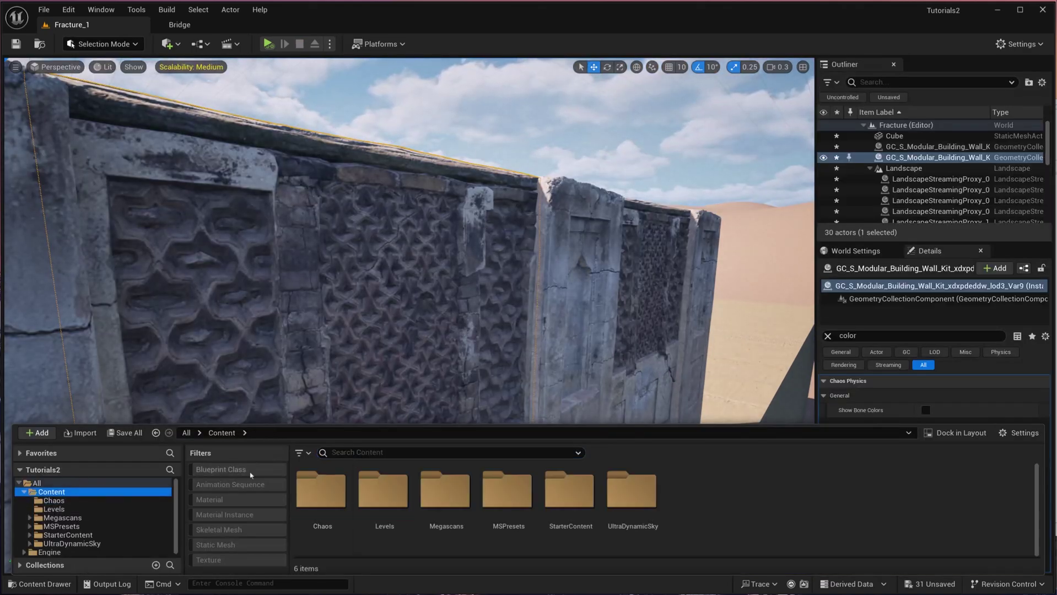
click(170, 483)
click(349, 453)
text(bomb)
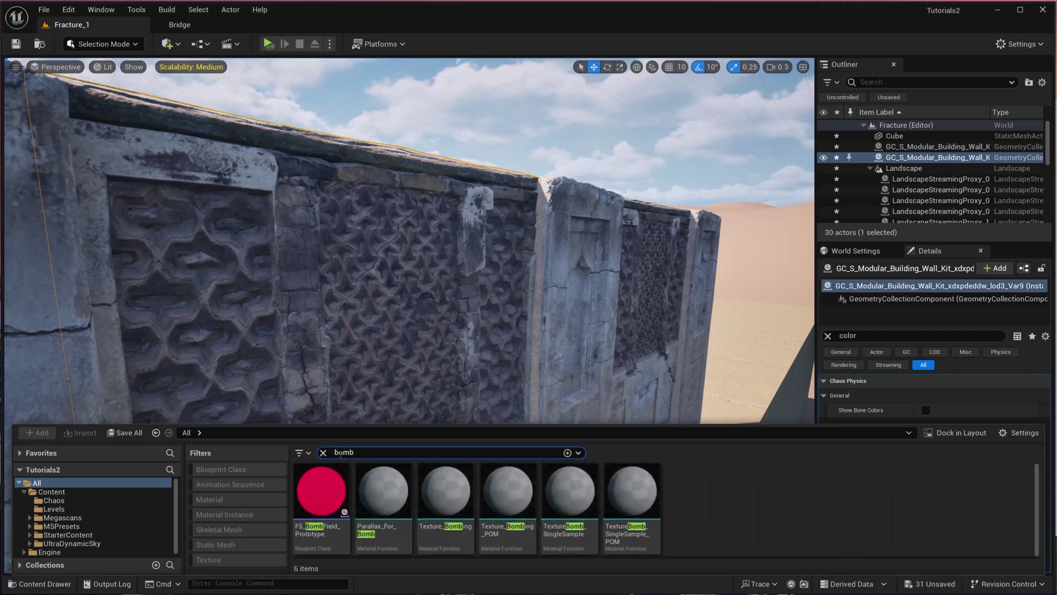
drag(321, 490, 540, 386)
right_drag(540, 385, 507, 402)
drag(572, 397, 653, 463)
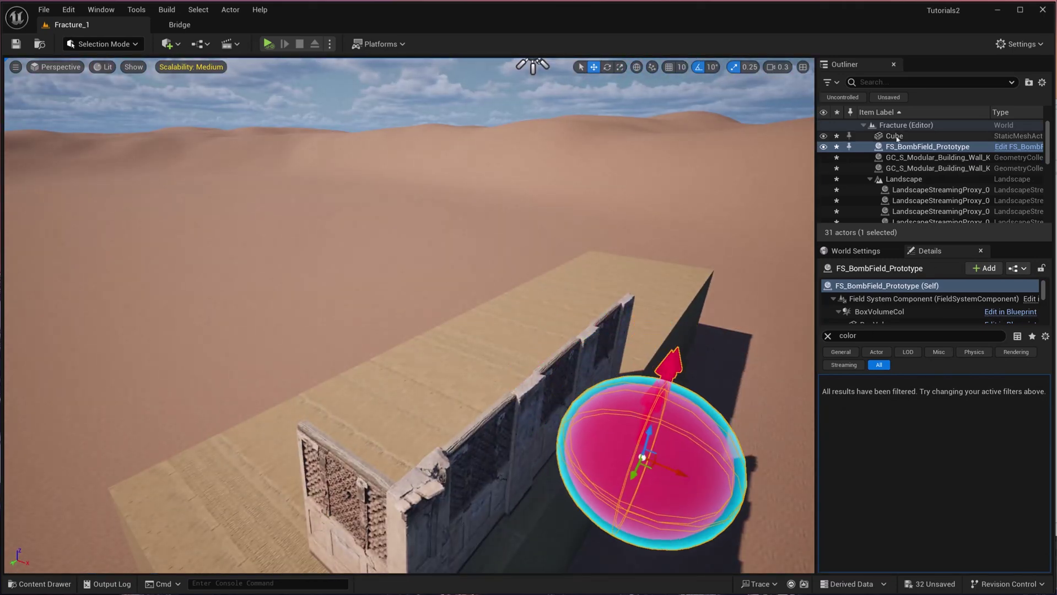
Set the Bomb Max Scale of FS_BombField_Prototype to 0.5.
click(903, 137)
click(915, 146)
scroll(931, 496, down, 2)
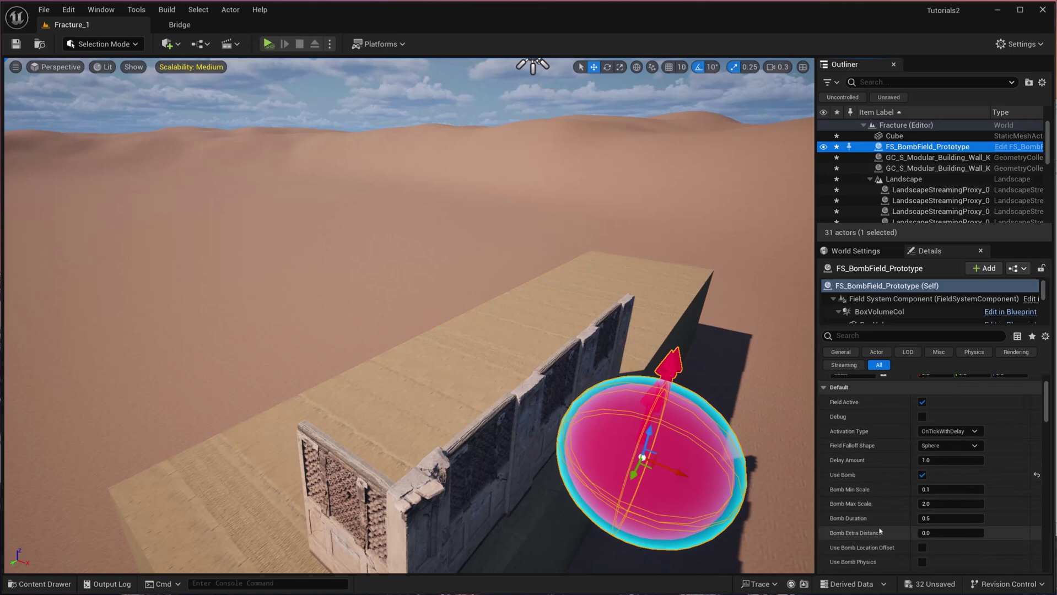
click(929, 503)
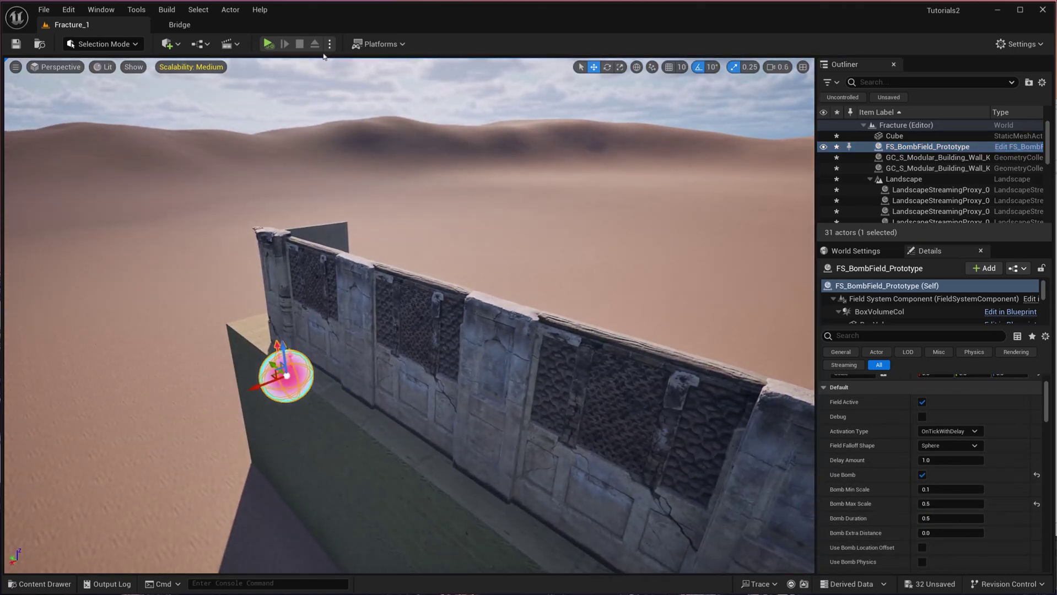
Simulate the level, move the bomb field against the wall to test the blast, and stop the simulation.
click(329, 44)
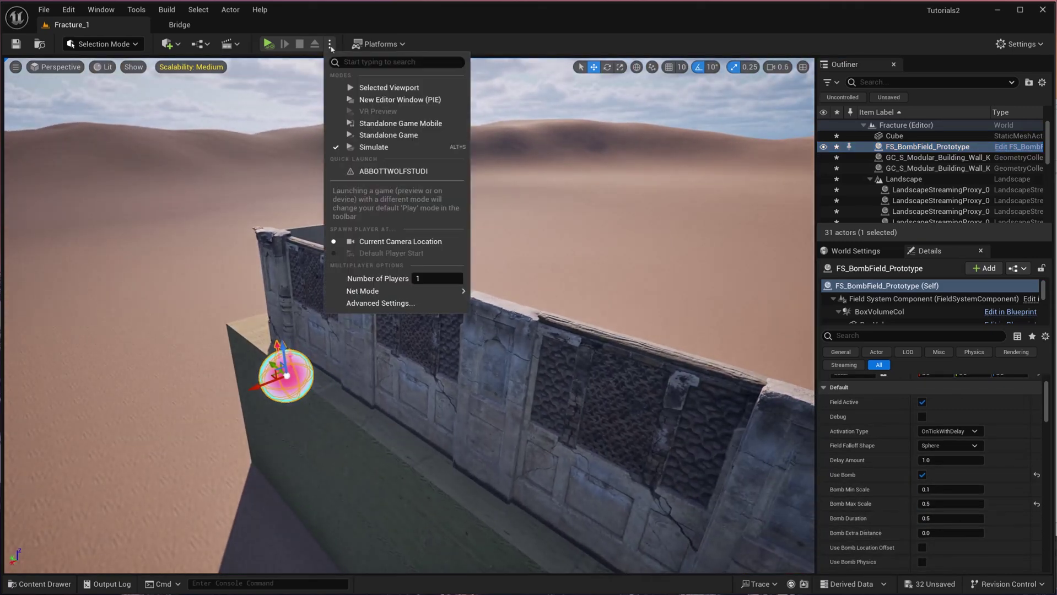
click(353, 133)
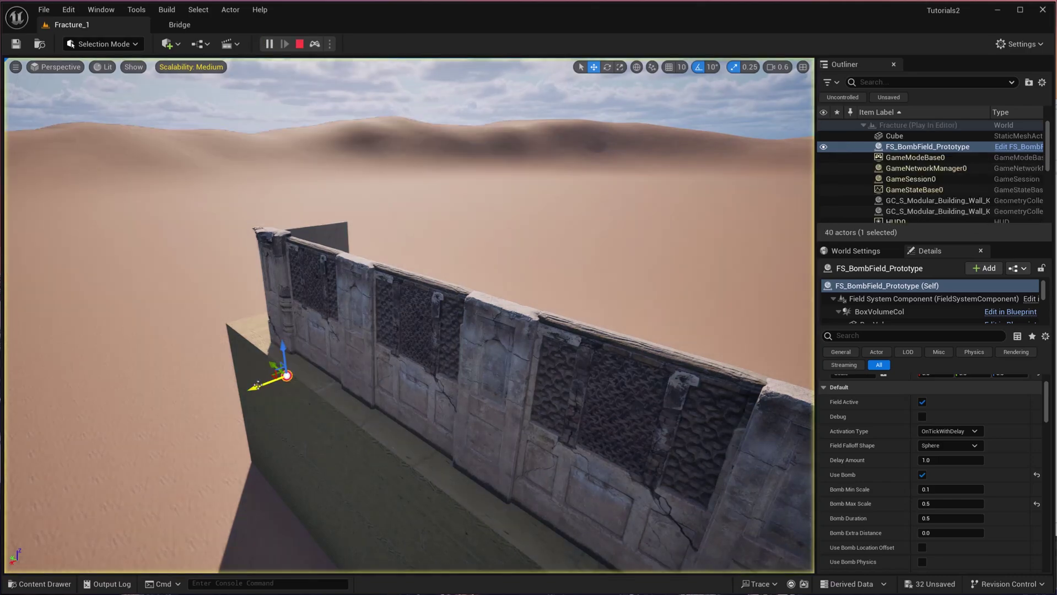
drag(256, 385, 268, 382)
right_drag(310, 375, 444, 353)
drag(319, 322, 320, 335)
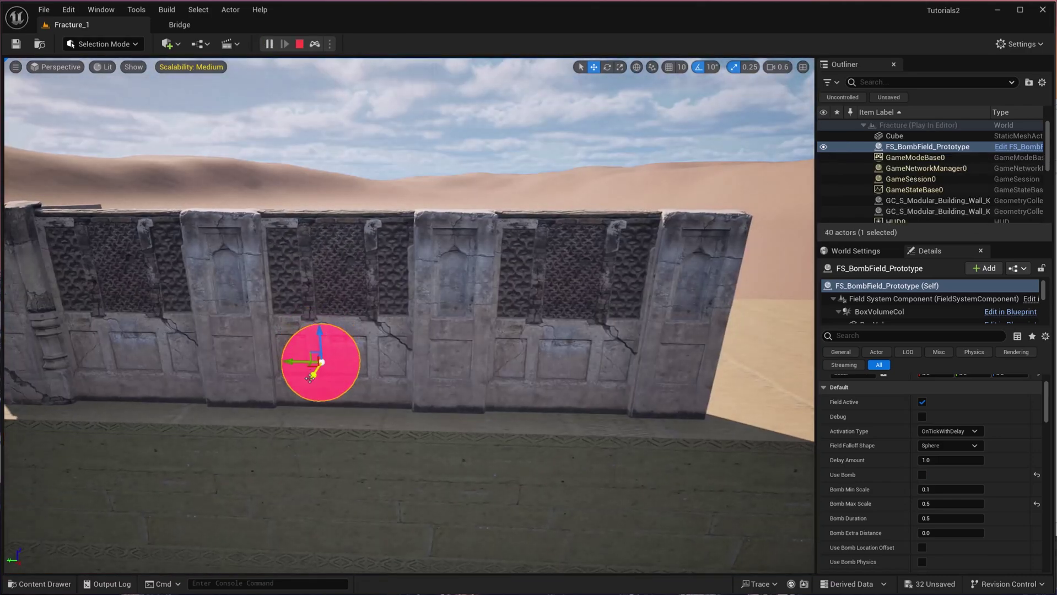
mouse_move(309, 378)
mouse_down()
mouse_move(364, 319)
mouse_move(338, 335)
mouse_move(345, 360)
mouse_move(346, 347)
mouse_move(347, 358)
mouse_move(348, 349)
mouse_move(290, 376)
mouse_up()
key(Escape)
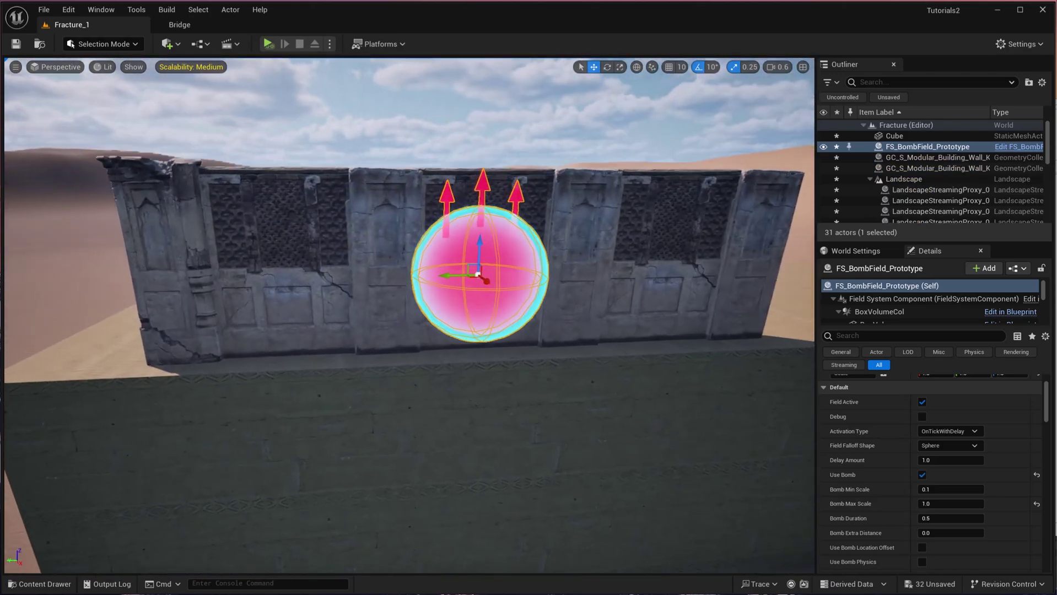
Sweep the bomb field through the wall's middle section in a running simulation to test how it shatters, and stop the simulation.
right_drag(408, 314, 423, 354)
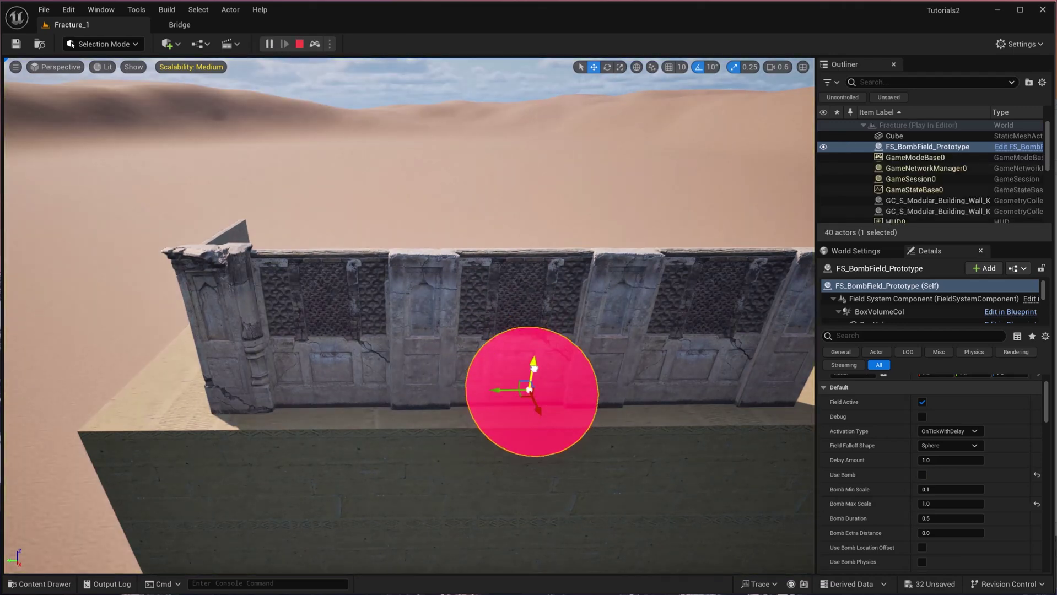
drag(540, 342, 516, 285)
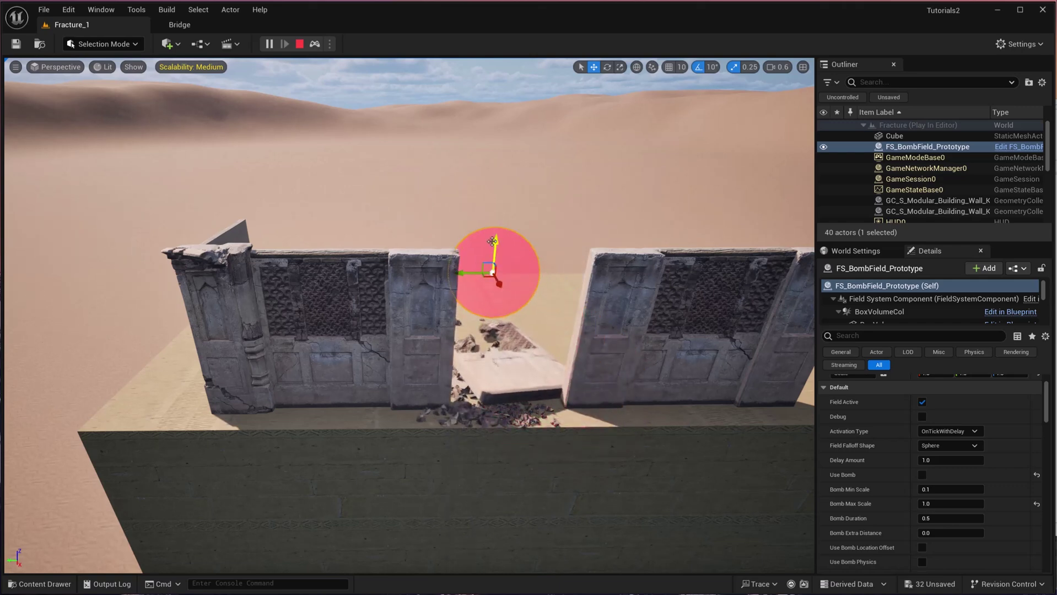
drag(492, 241, 499, 312)
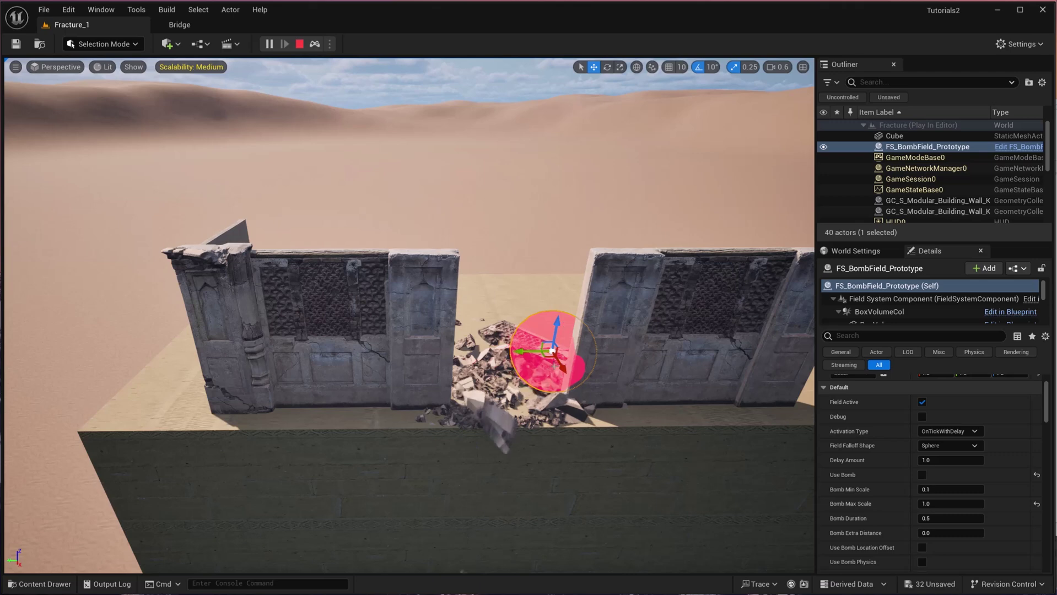
drag(563, 370, 524, 336)
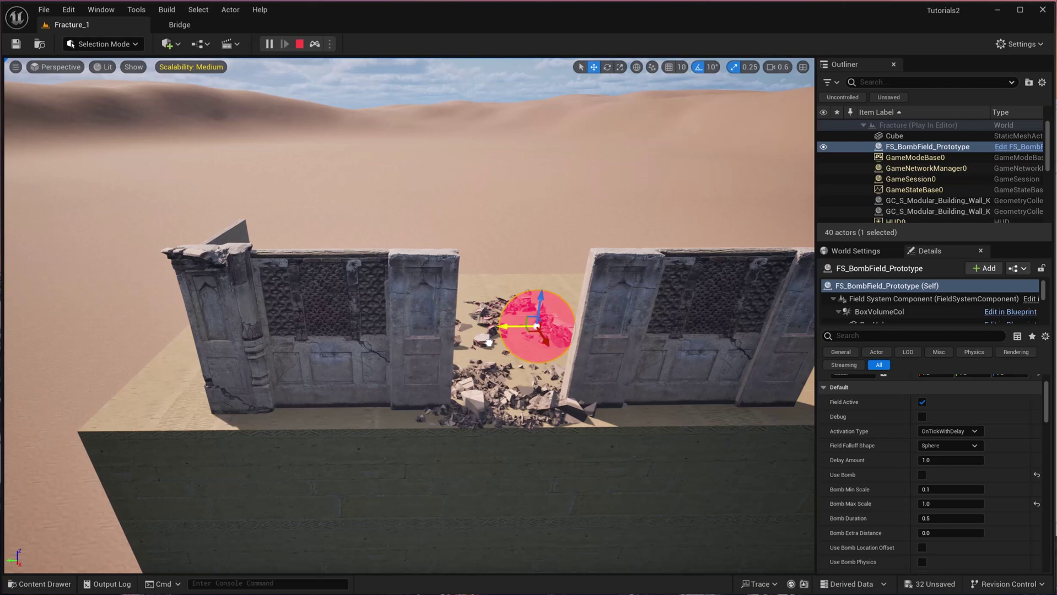
click(300, 43)
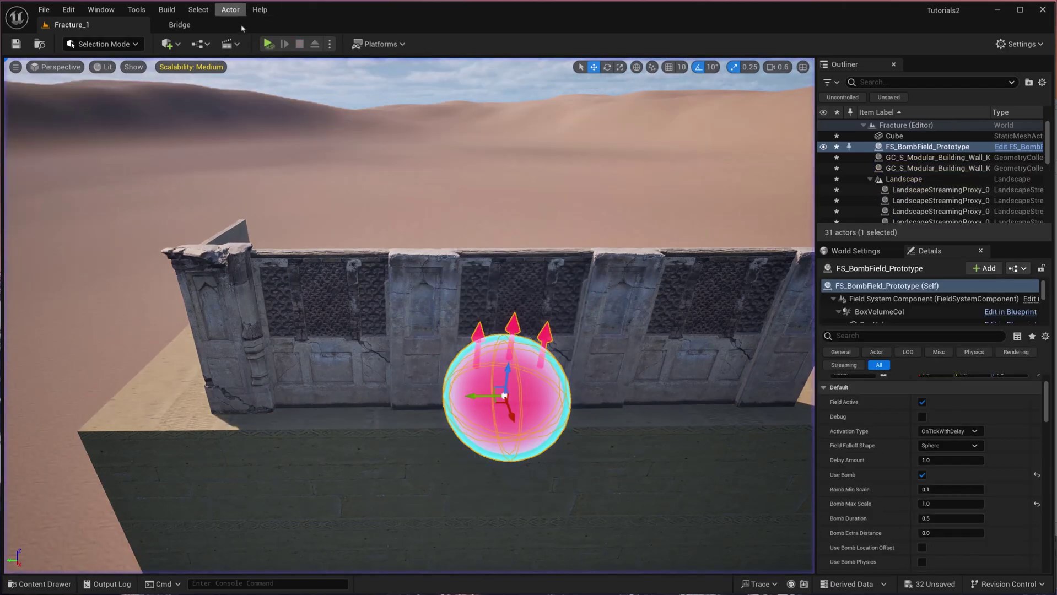
Create a Chaos cache manager for the wall's middle geometry collection, saving NewChaosCacheCollection in the Chaos folder.
click(517, 276)
click(230, 9)
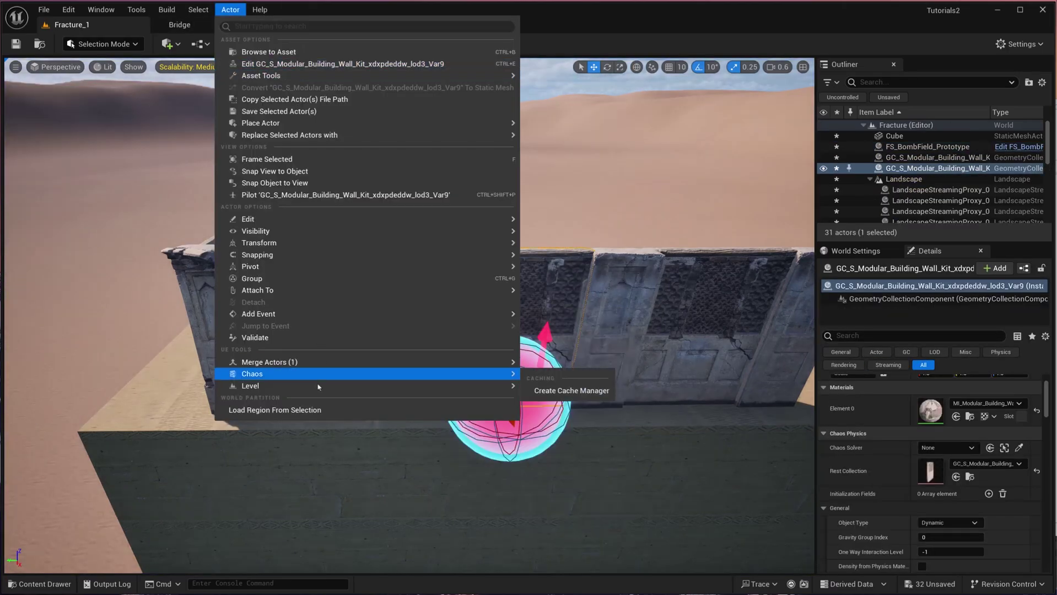
mouse_move(329, 375)
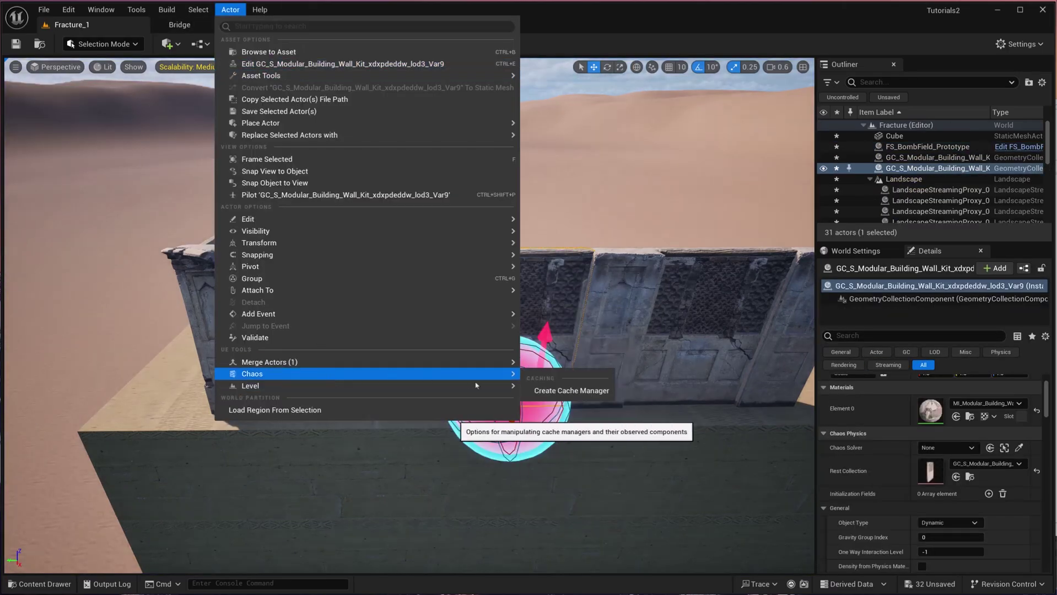
click(551, 391)
click(482, 195)
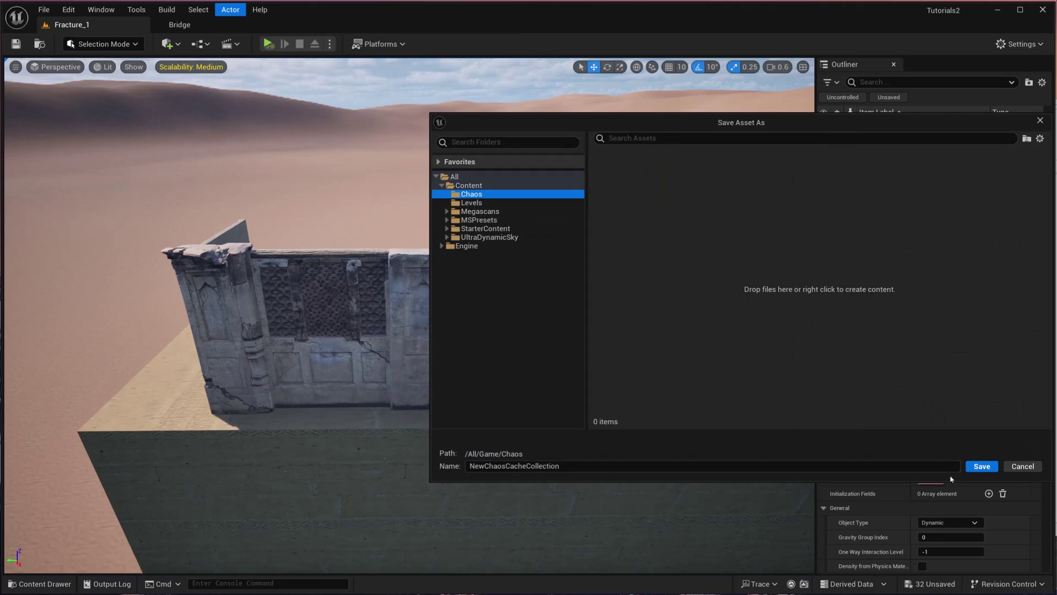
click(981, 467)
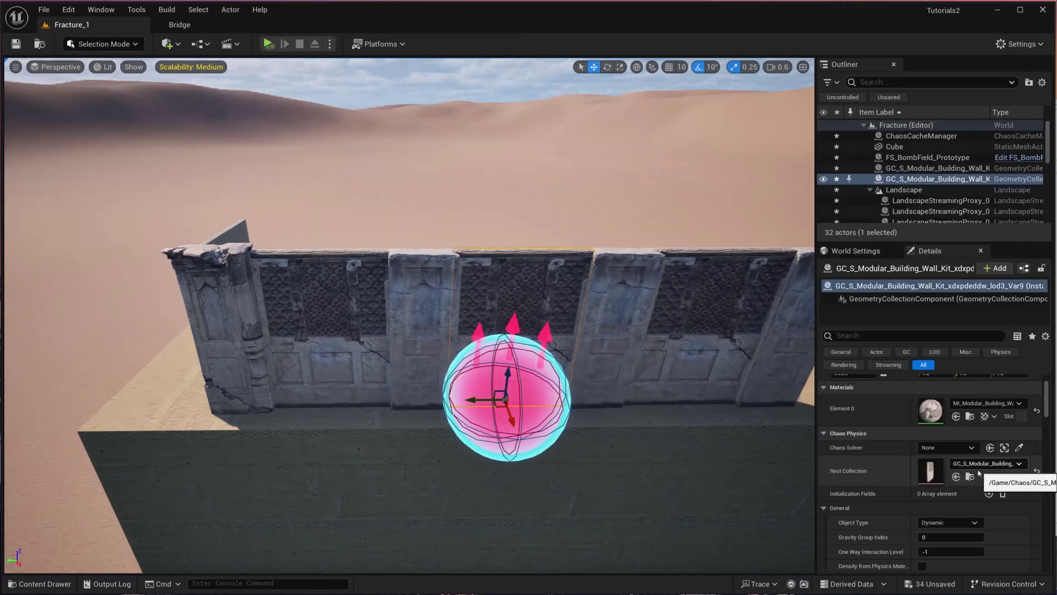
Select the ChaosCacheManager actor and choose Record as its Cache Mode.
click(935, 137)
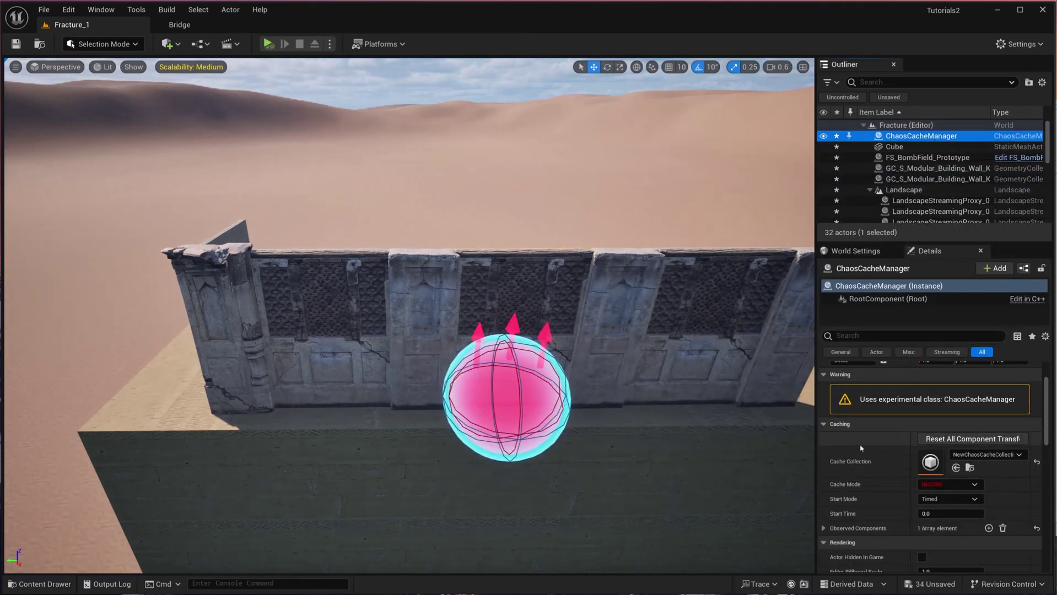
click(938, 486)
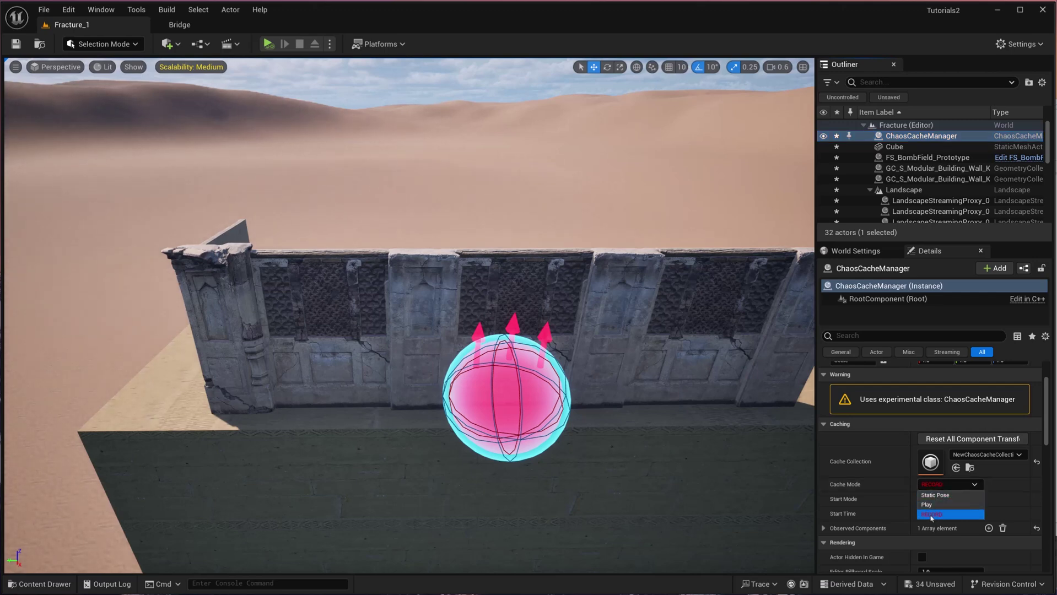
click(932, 515)
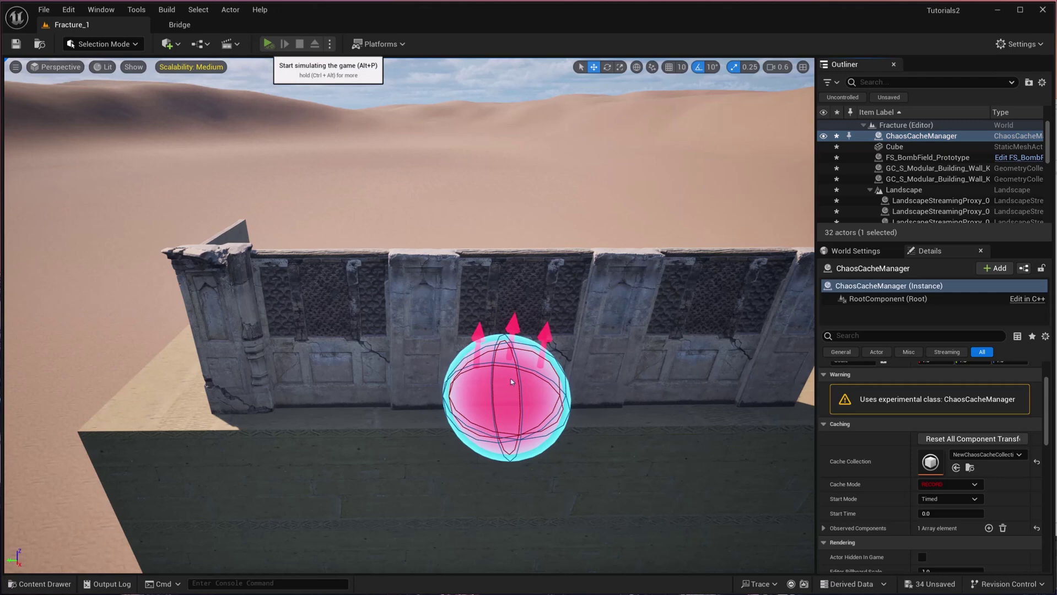
Record the wall's destruction into the cache by simulating and moving FS_BombField_Prototype through the middle section, and stop the simulation.
key(alt+p)
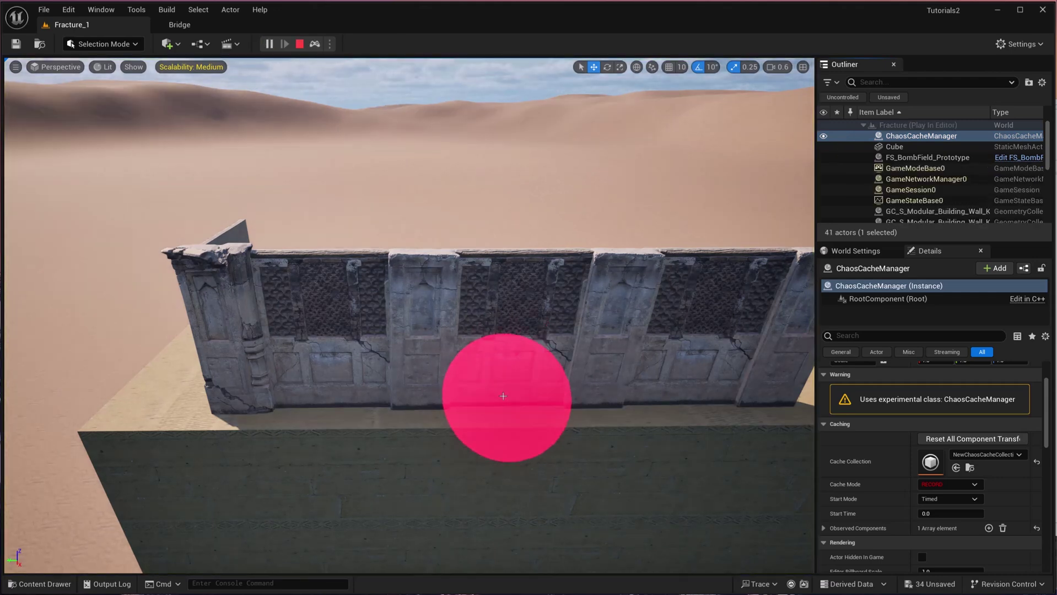
click(496, 398)
drag(479, 398, 536, 371)
drag(526, 326, 543, 238)
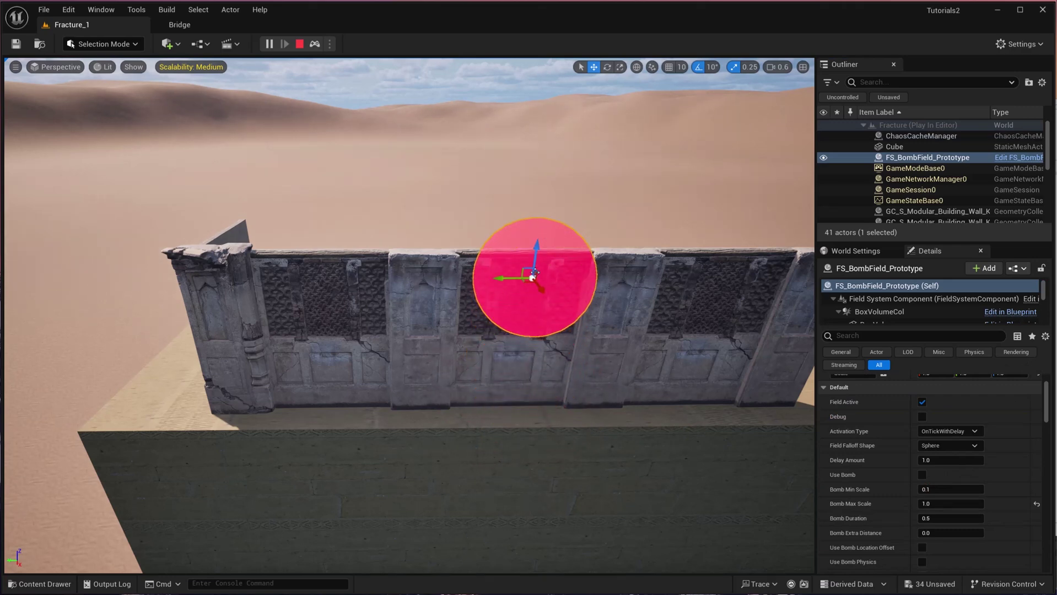
drag(542, 289, 534, 254)
drag(508, 216, 541, 352)
right_drag(539, 352, 606, 320)
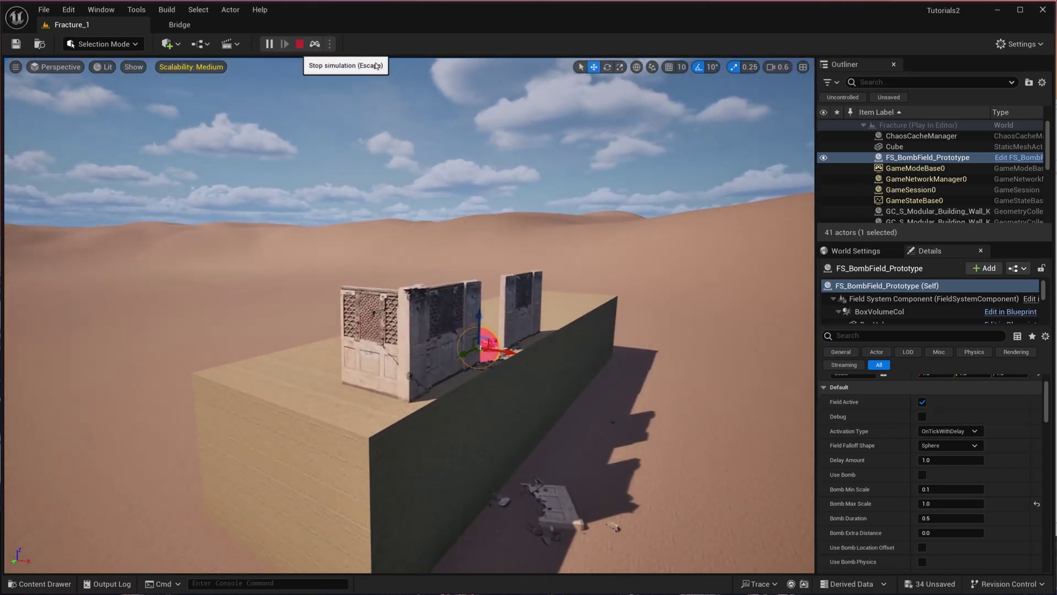
key(Escape)
Set the Cache Mode of ChaosCacheManager to Static Pose.
click(920, 136)
click(950, 536)
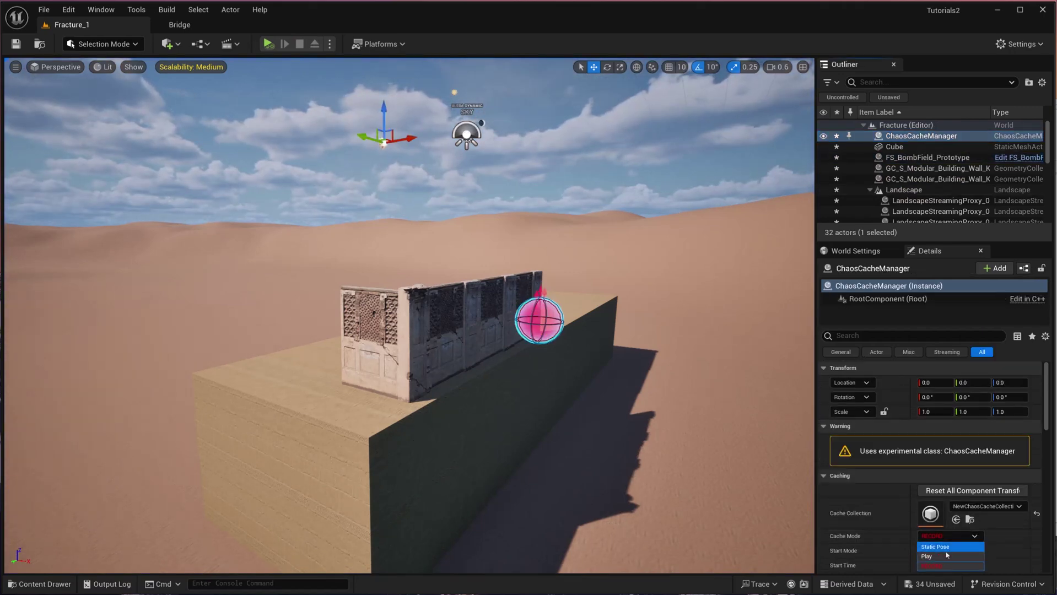
click(943, 547)
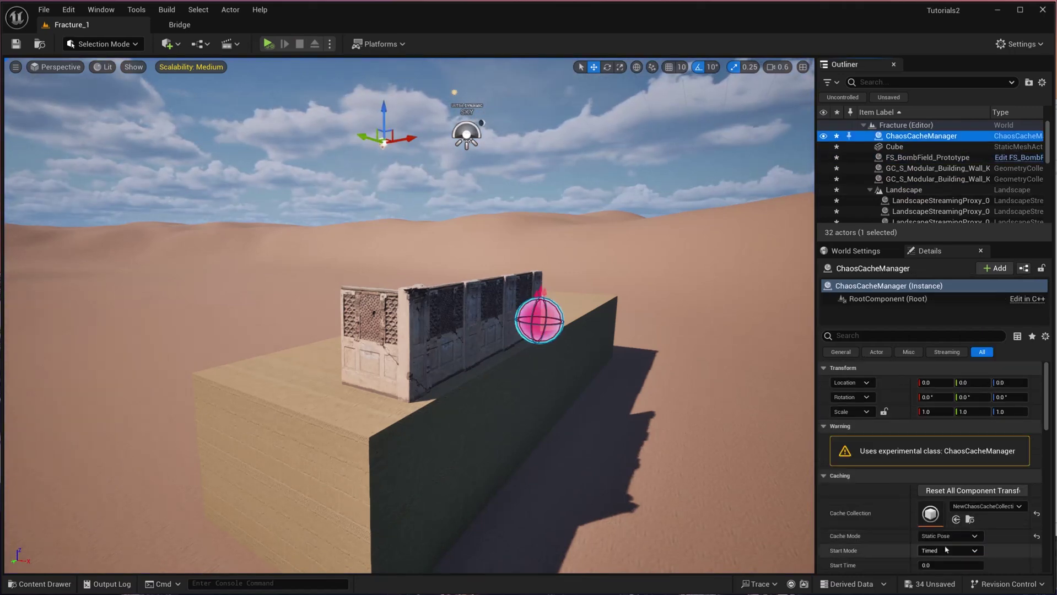
Preview the cached destruction at Start Time 50, 20, 10 and 15, and scrub the Start Time to 5.723414.
key(f)
scroll(887, 546, down, 1)
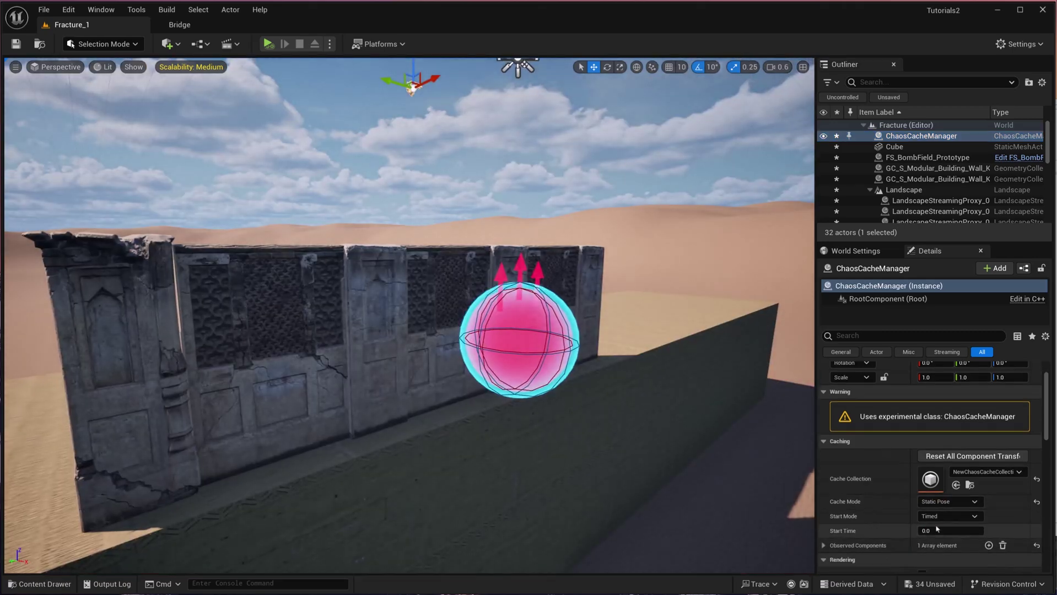
text(50)
key(Return)
text(20)
key(Return)
text(10)
key(Return)
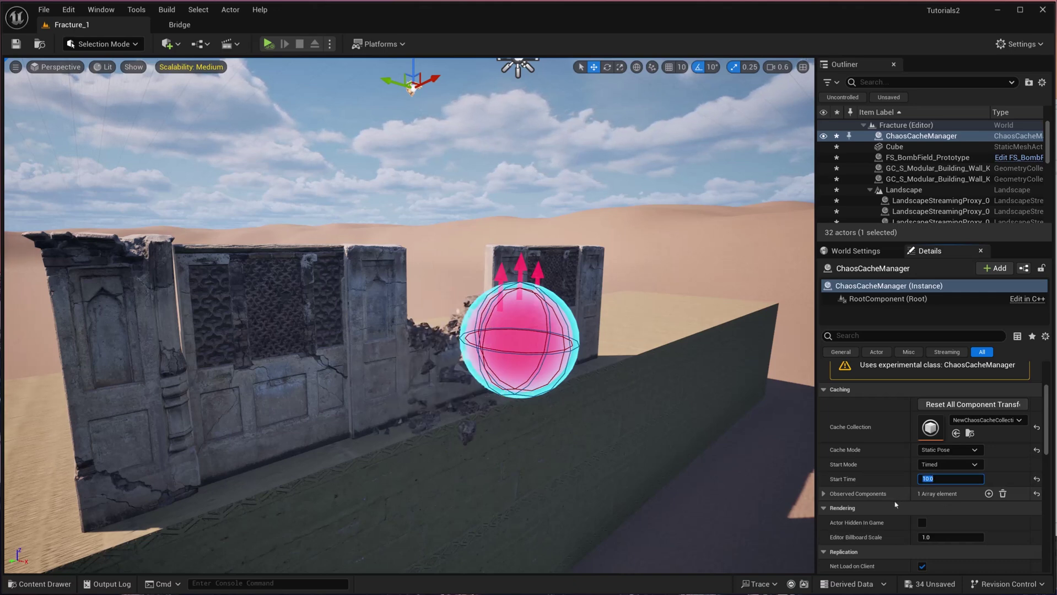
text(15)
key(Return)
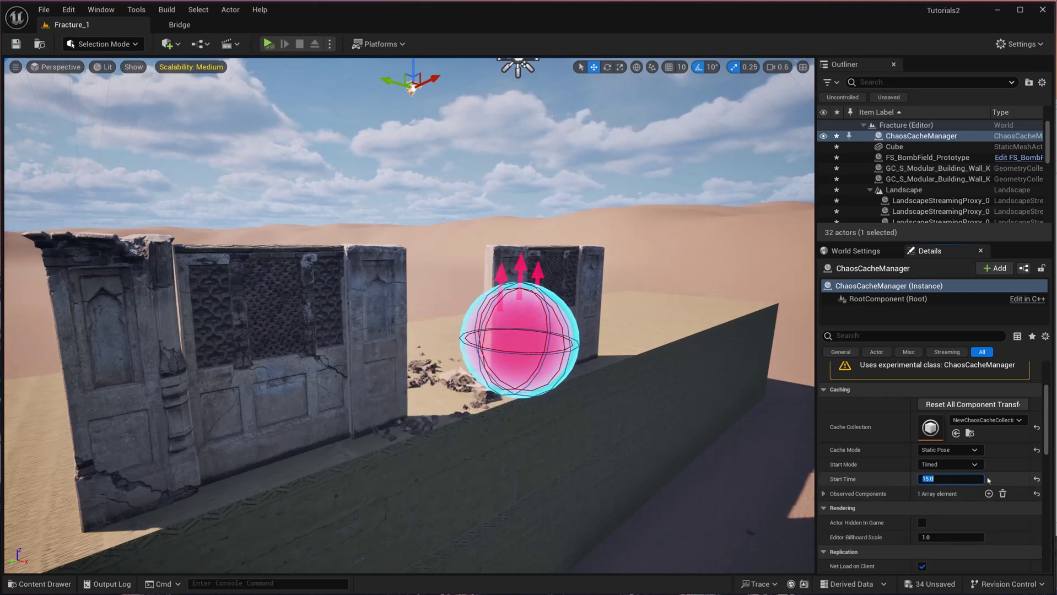
drag(942, 482, 919, 479)
Start adding a level sequence and create a Seqs folder inside the Chaos folder as its save location.
click(168, 43)
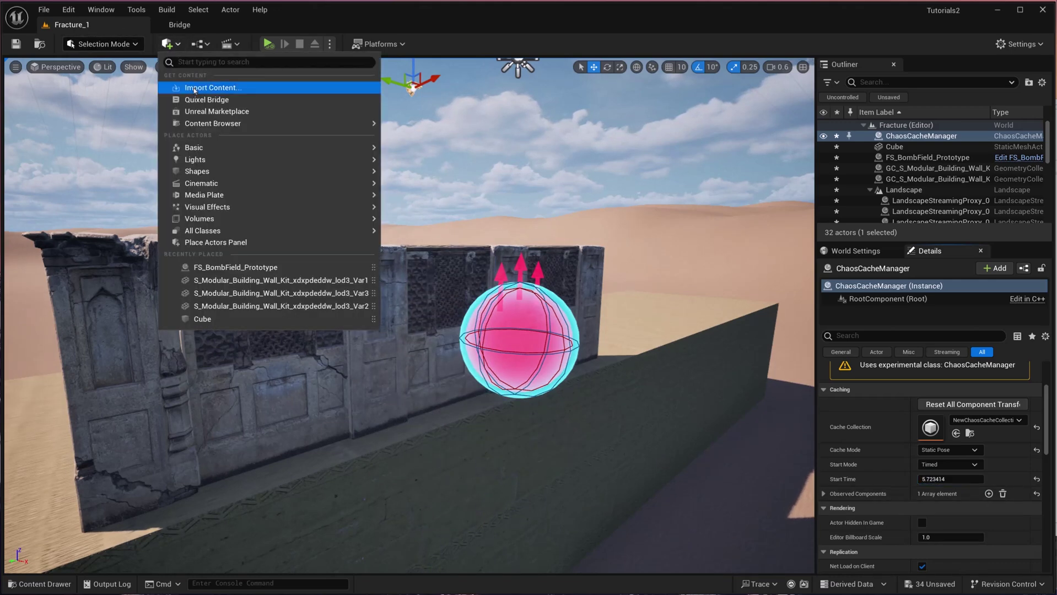
click(227, 44)
click(259, 71)
right_click(488, 305)
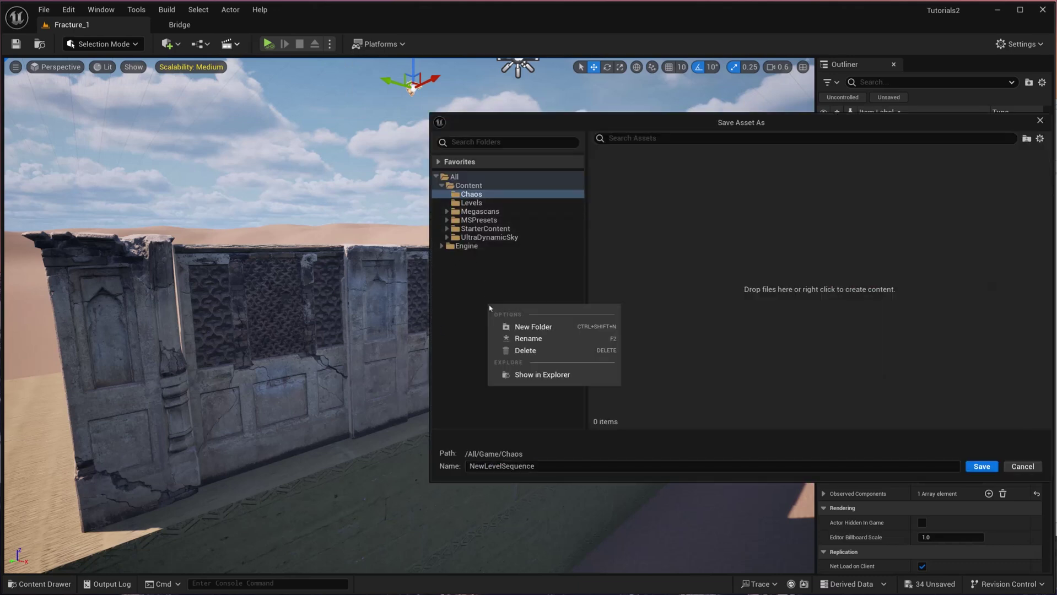
click(516, 330)
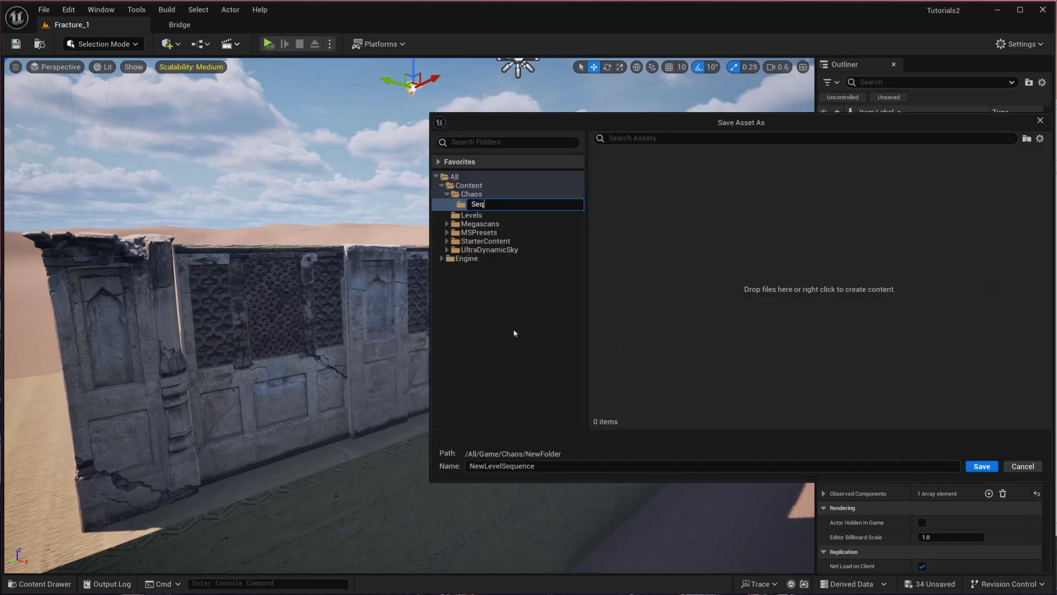
text(Seqs)
key(Return)
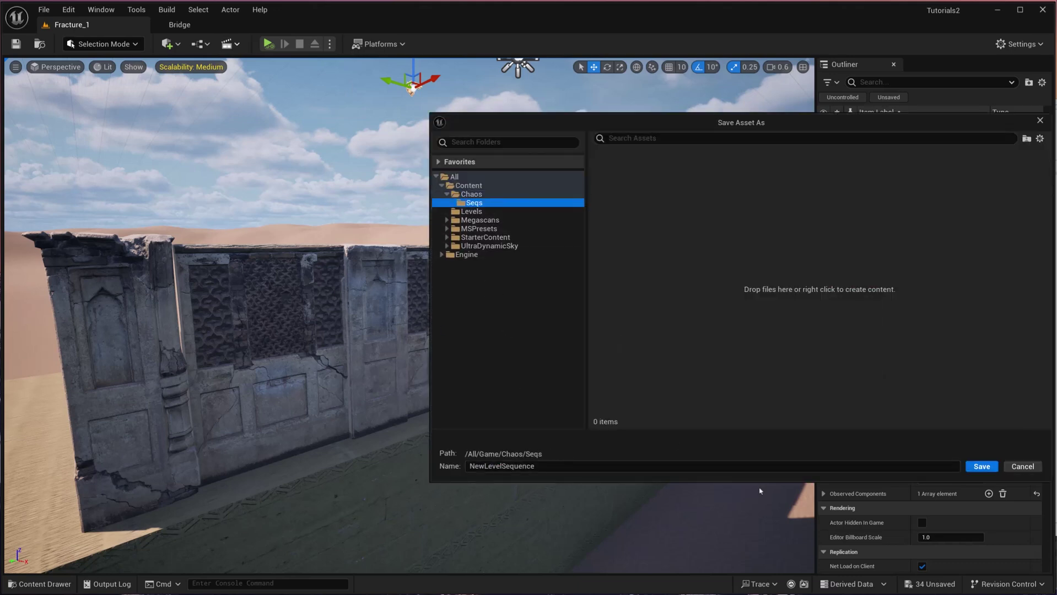
Save the level sequence as Fract_1 and add the ChaosCacheManager actor to it as a track.
click(622, 464)
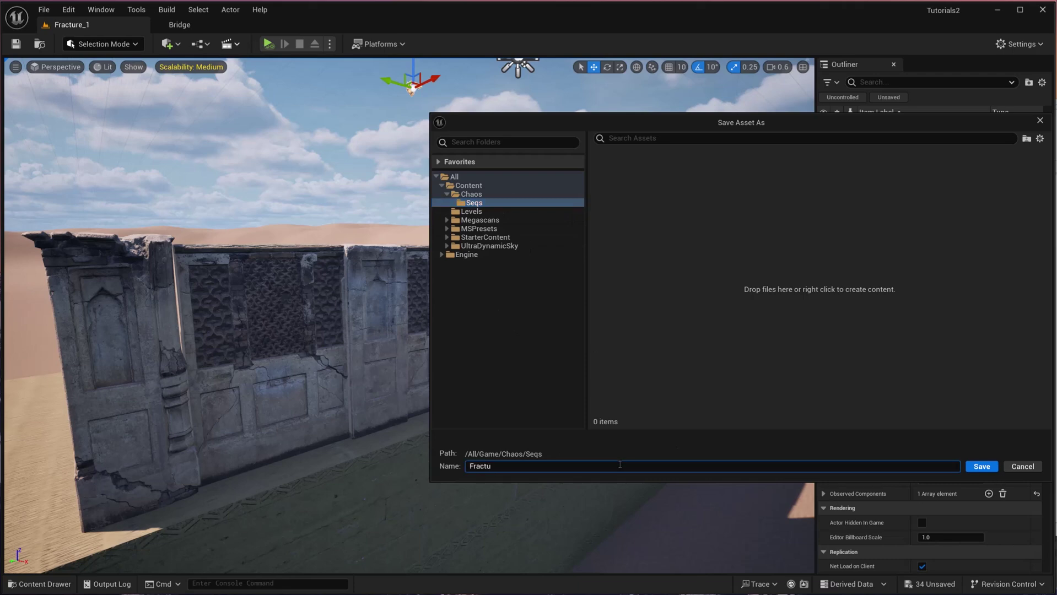
text(Fract_1)
key(Return)
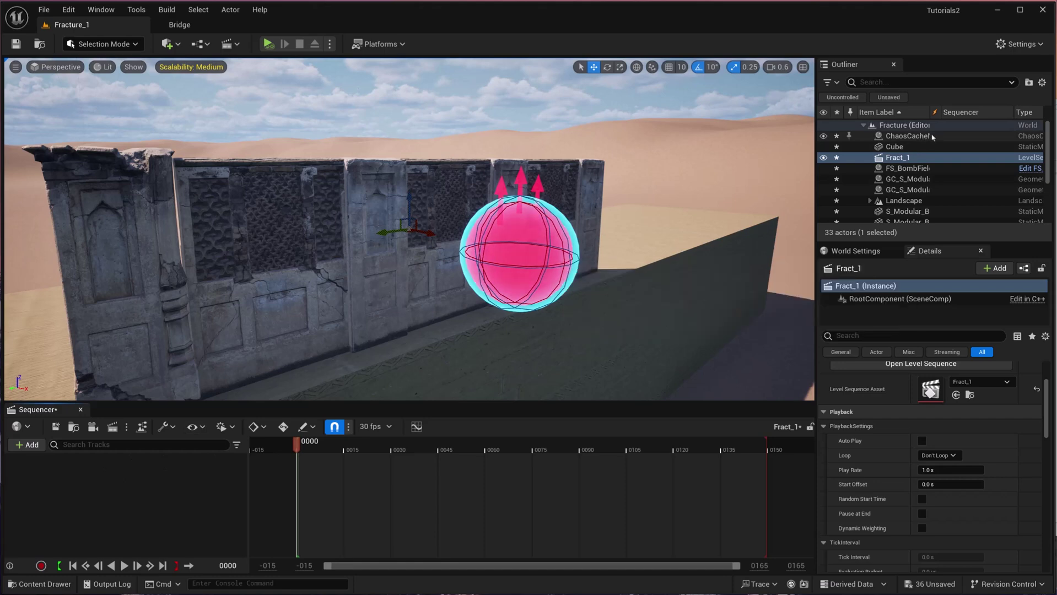
click(919, 139)
drag(921, 137, 127, 494)
Turn off Visible, Visible in Reflection Captures, Real Time Sky Captures and Ray Tracing for the bombVolume component of FS_BombField_Prototype.
click(519, 241)
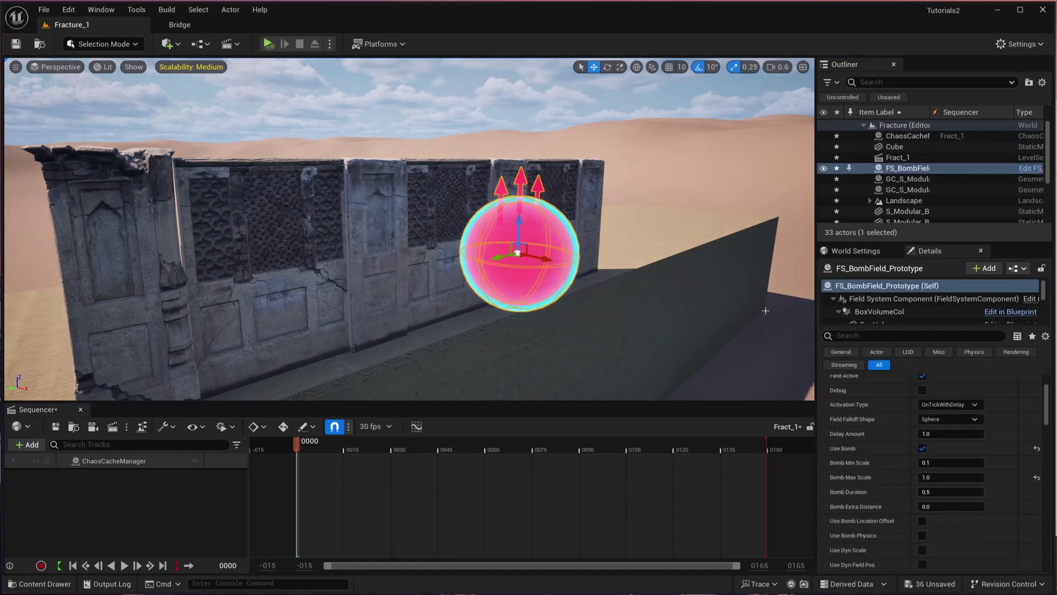
scroll(903, 307, down, 5)
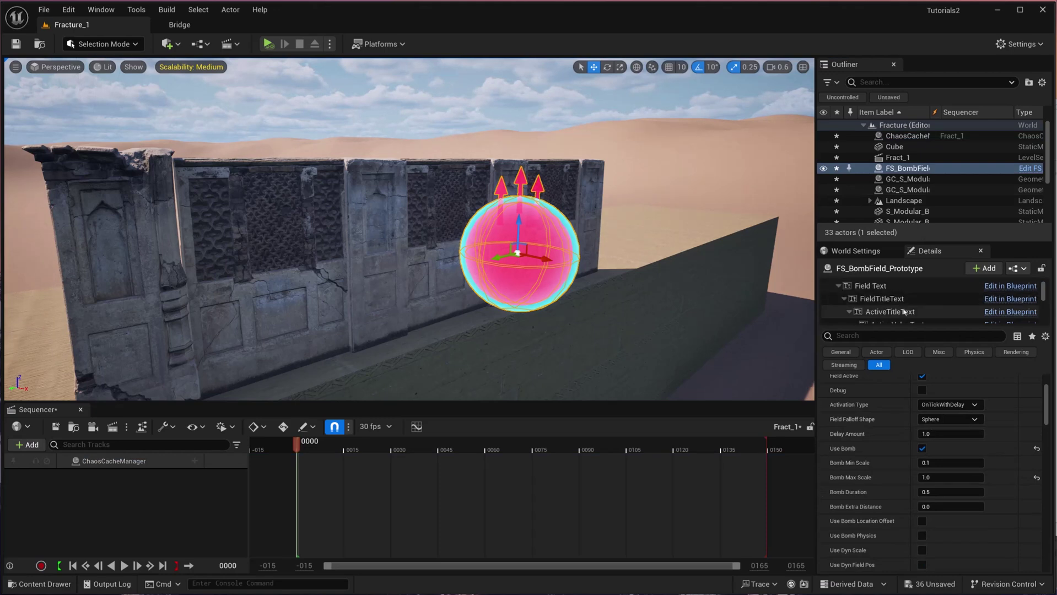
scroll(904, 311, down, 3)
click(894, 299)
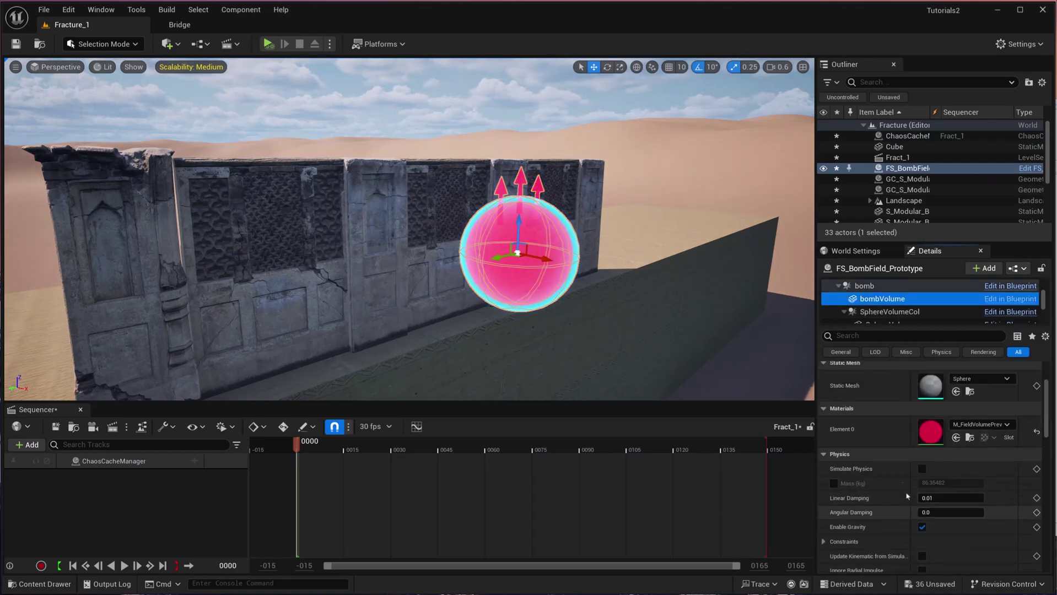
click(877, 335)
text(viis)
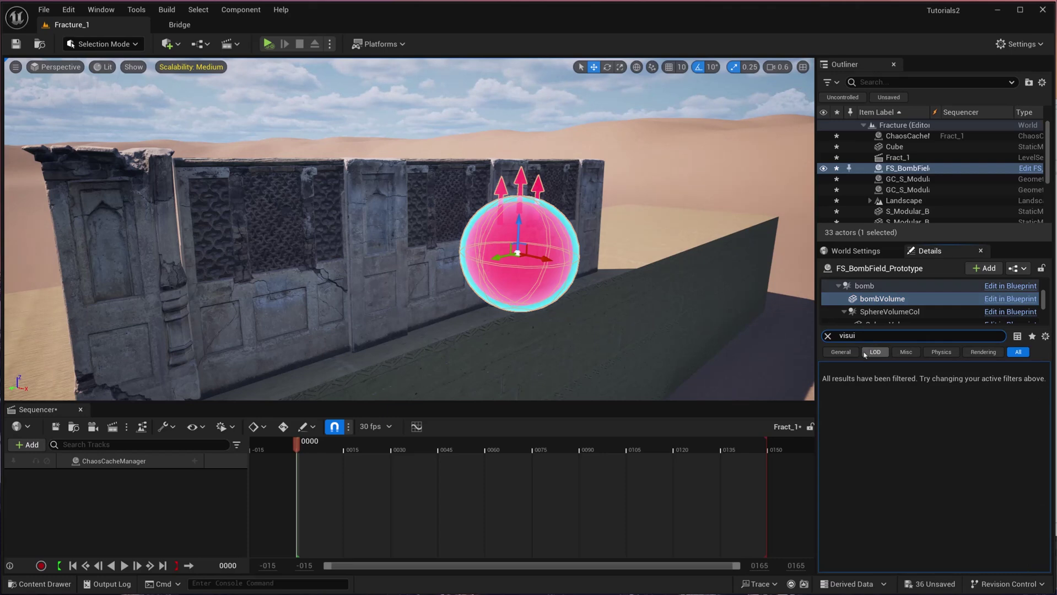
key(BackSpace)
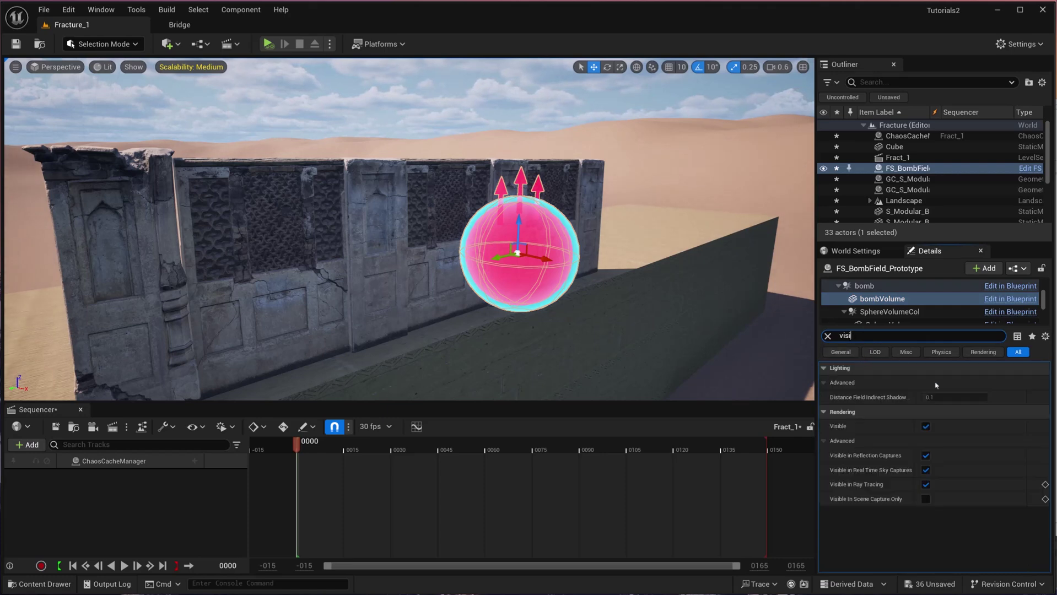
click(925, 426)
click(926, 455)
click(925, 470)
click(925, 484)
Add a Start Time track to ChaosCacheManager in the sequence and key it at frame 1 with a value of about 6.128.
right_click(190, 461)
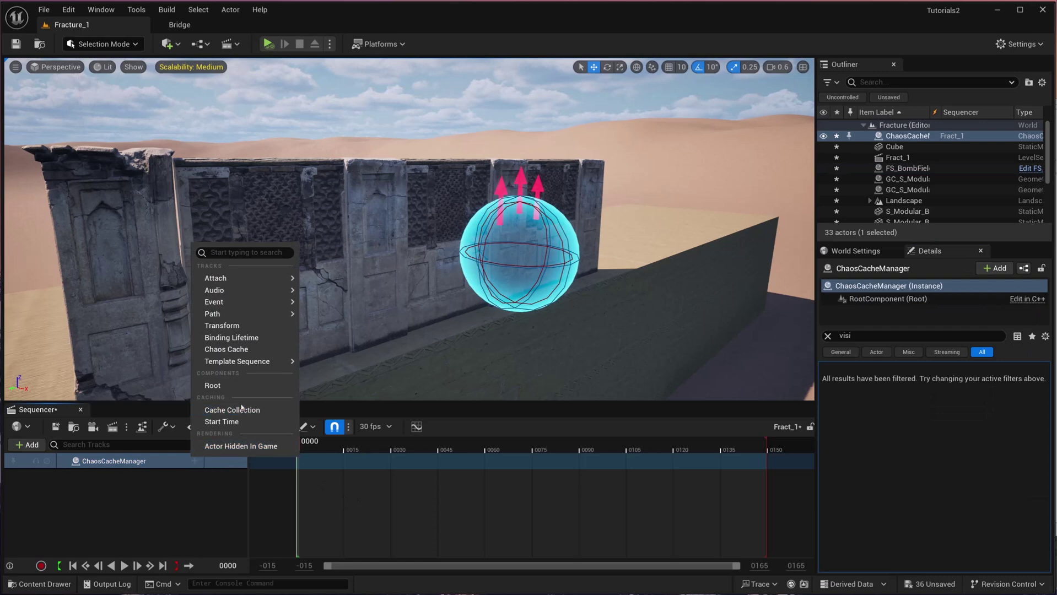
click(212, 423)
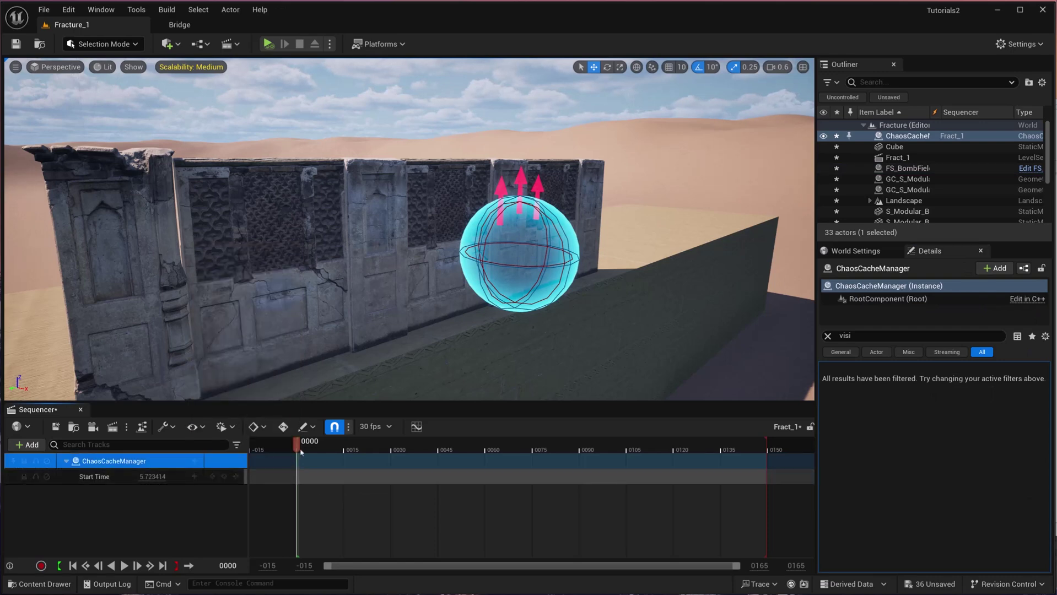
mouse_move(297, 445)
mouse_down()
mouse_move(325, 448)
mouse_move(299, 451)
mouse_up()
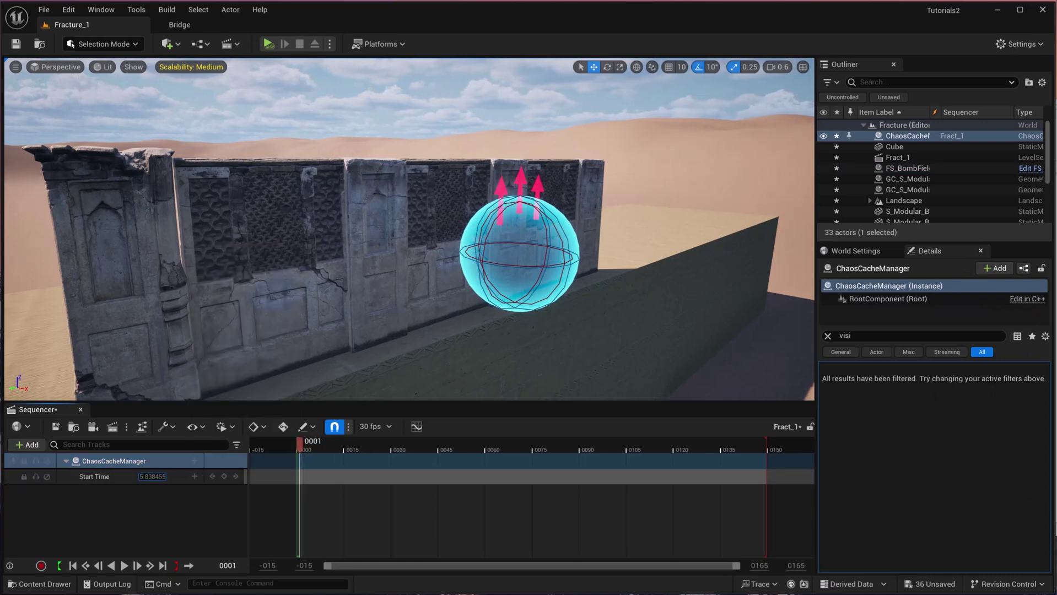
mouse_move(150, 477)
mouse_down()
mouse_move(130, 477)
mouse_move(158, 477)
mouse_up()
click(195, 477)
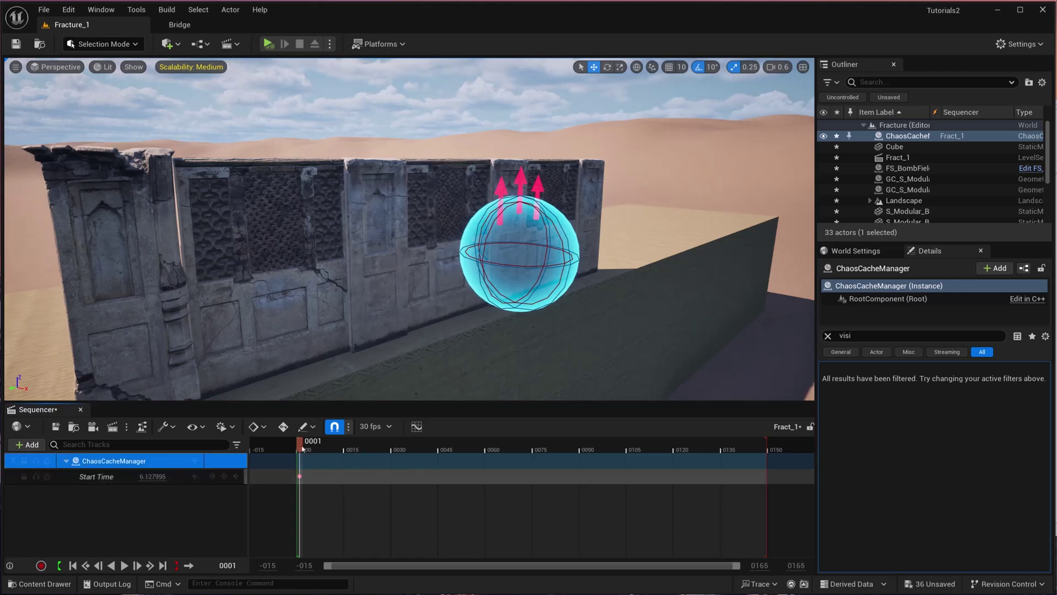
Key a higher Start Time at the end of the sequence, at frame 150, and play the cached destruction from near the start.
drag(301, 449, 369, 450)
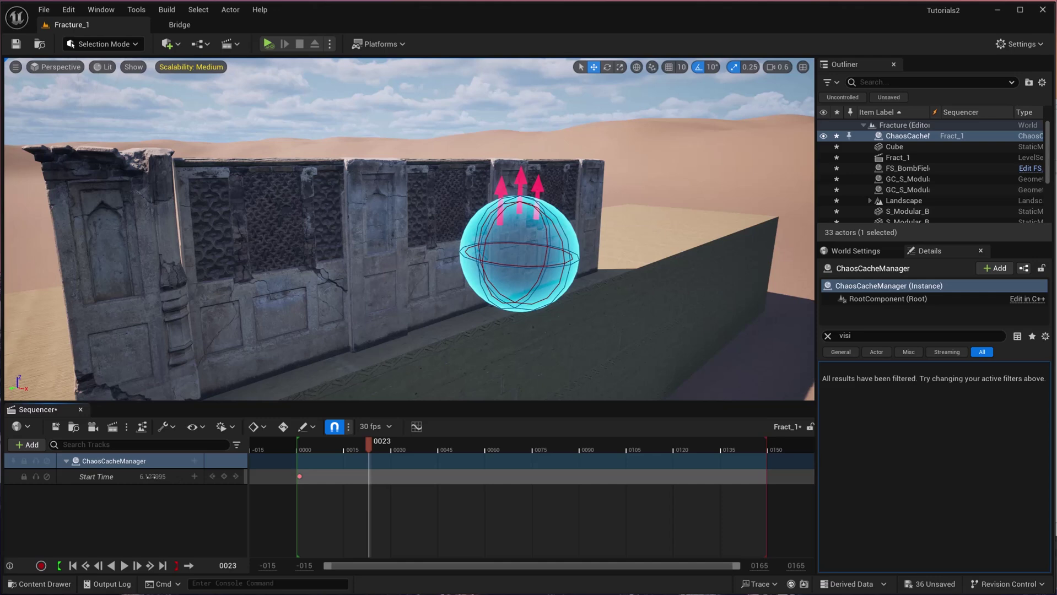
drag(152, 477, 185, 477)
drag(368, 449, 773, 457)
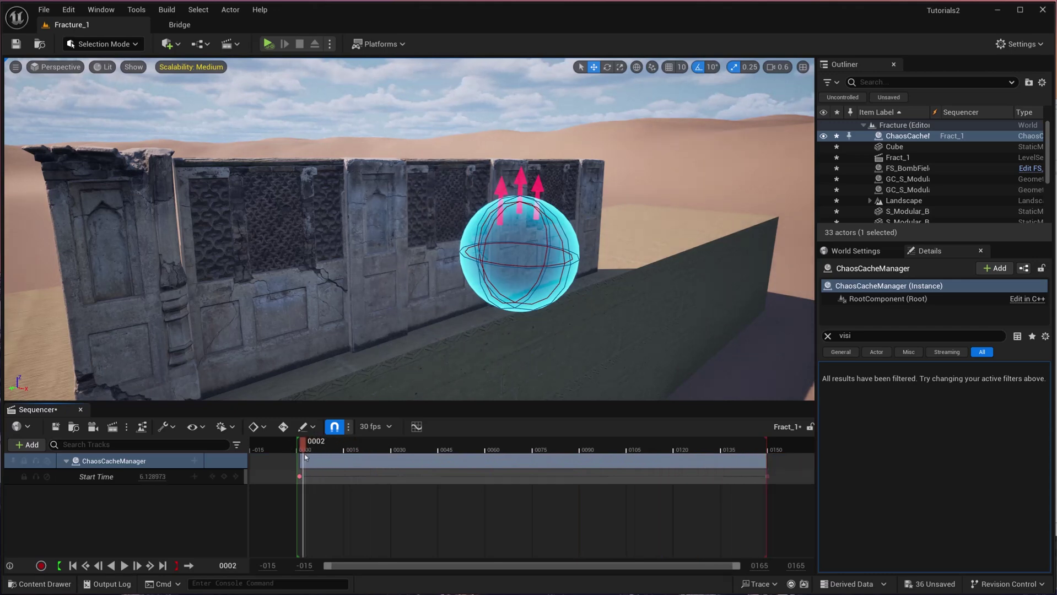
key(space)
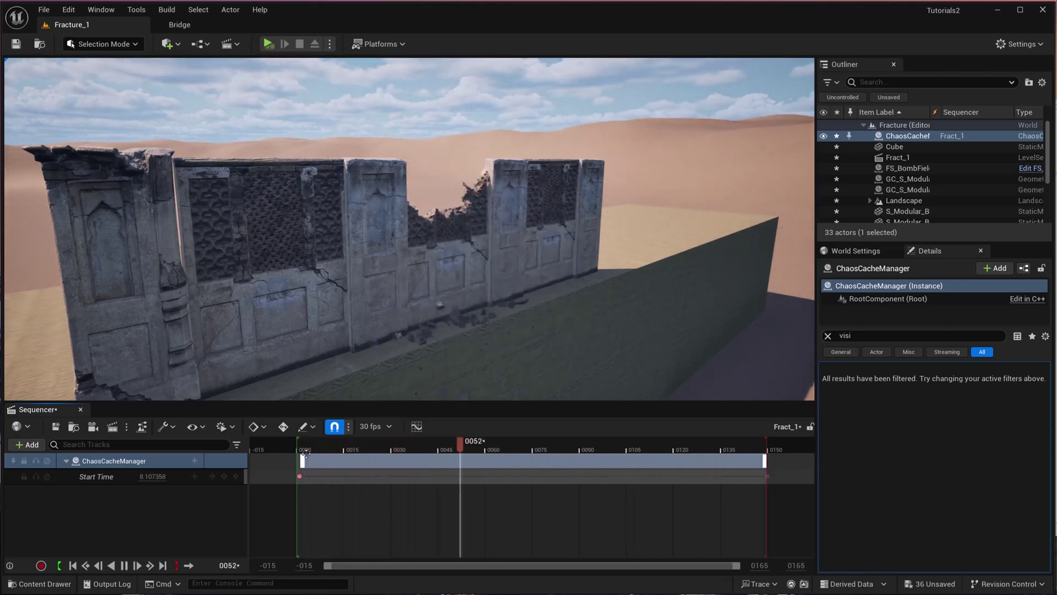